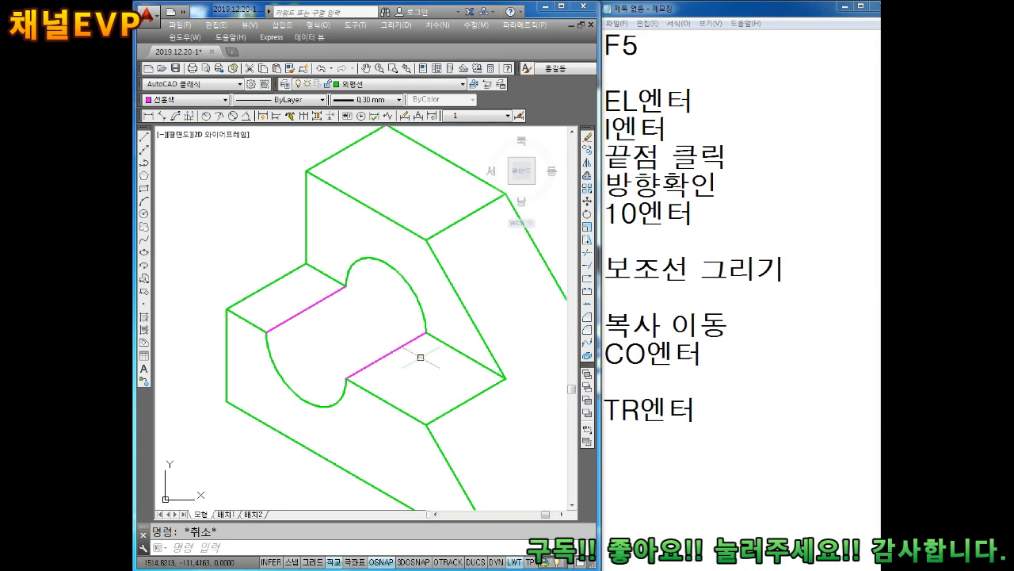
pyautogui.write('xl')
pyautogui.press('Return')
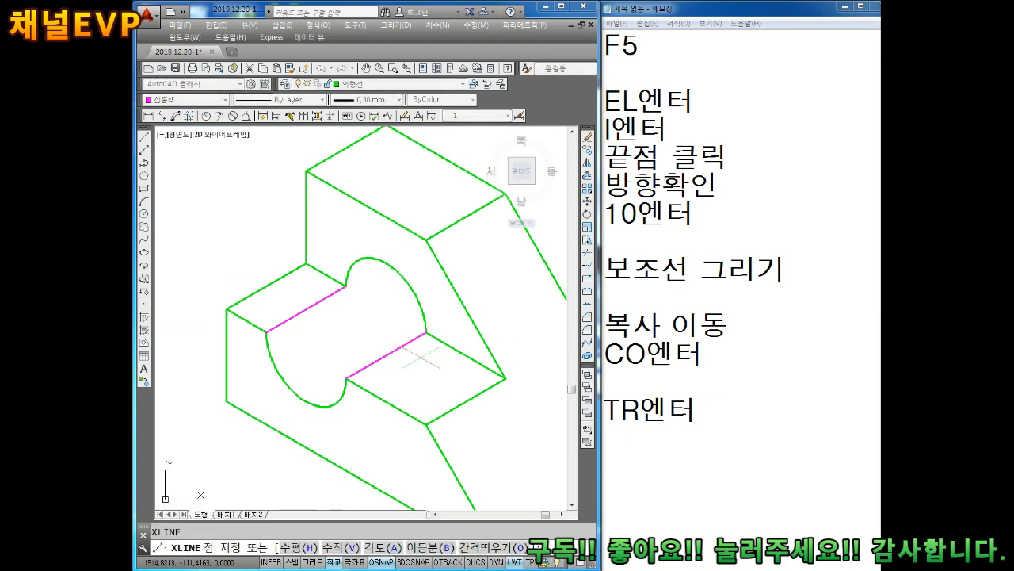
pyautogui.press('Escape')
# Step: Copy the upper magenta edge from its lower endpoint onto the front arc of the slot in the isometric view
pyautogui.write('co')
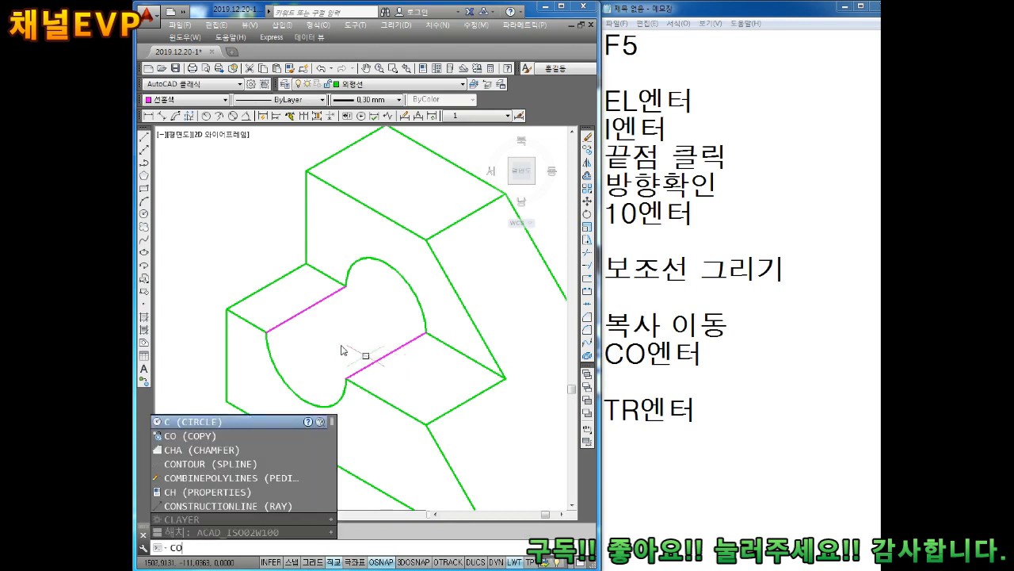
pyautogui.press('Return')
pyautogui.click(298, 311)
pyautogui.press('Return')
pyautogui.click(267, 331)
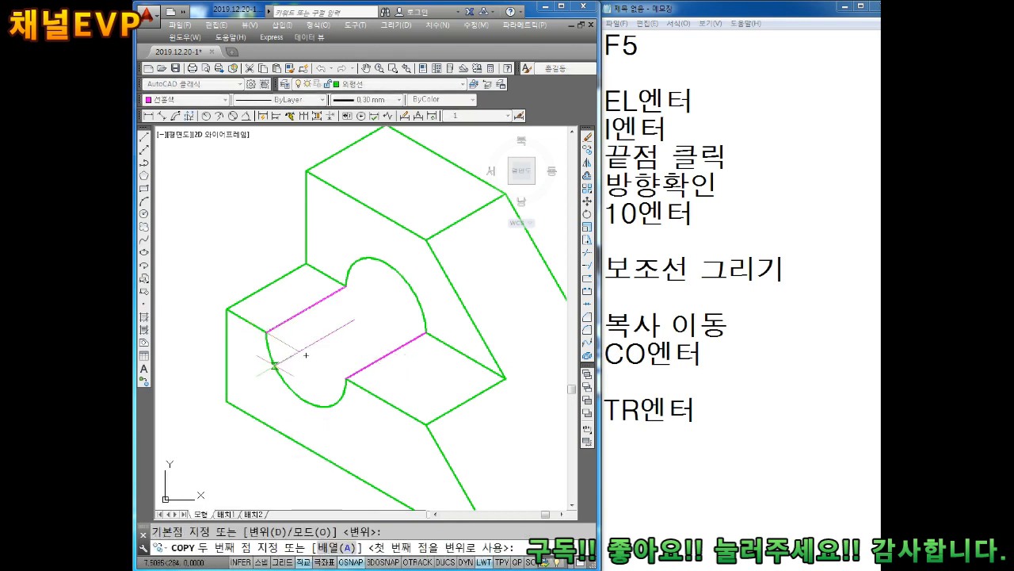
pyautogui.click(278, 371)
pyautogui.press('Escape')
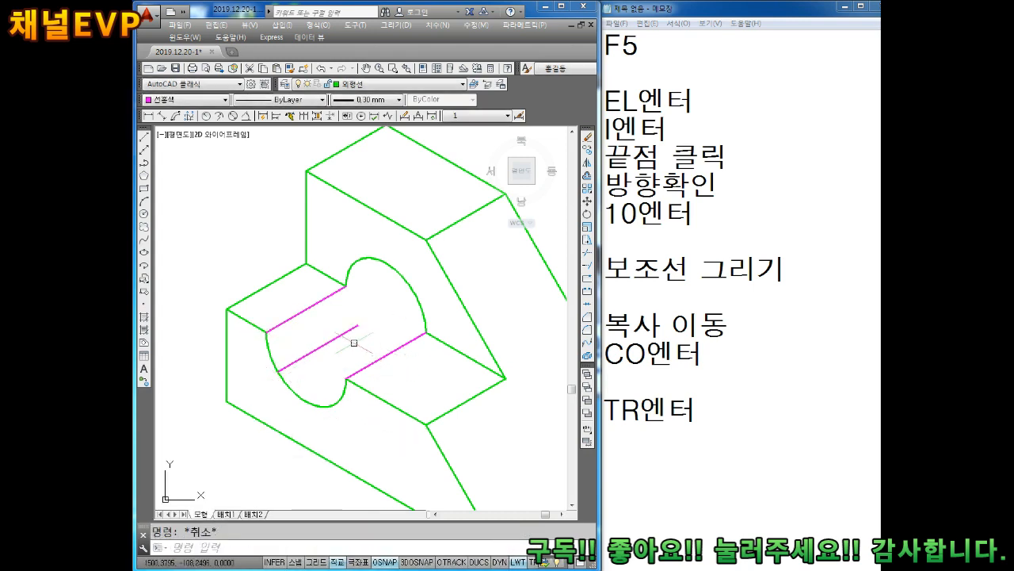
# Step: Extend the copied magenta line to the rear arc of the slot
pyautogui.write('ex')
pyautogui.press('Return')
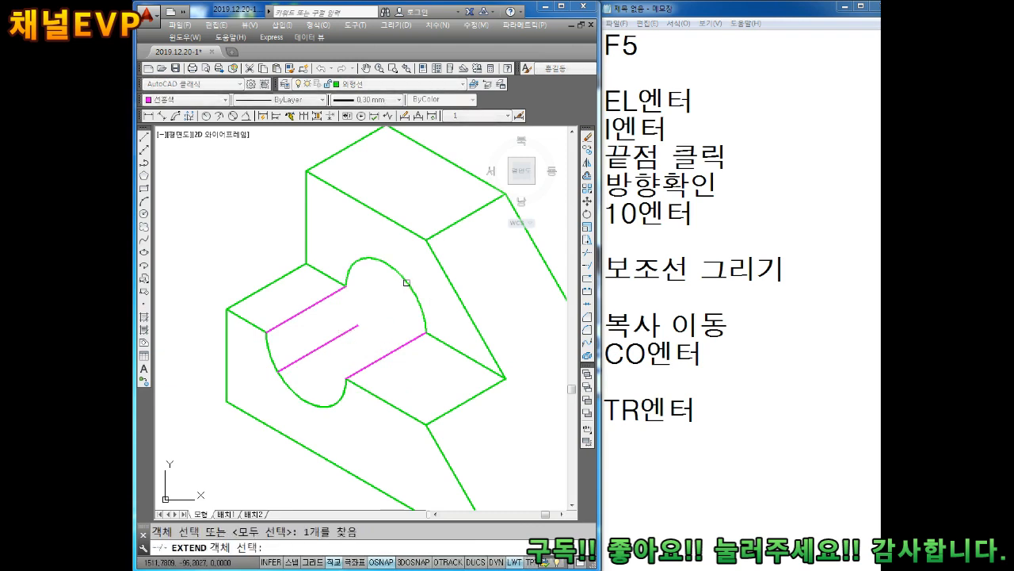
pyautogui.click(349, 330)
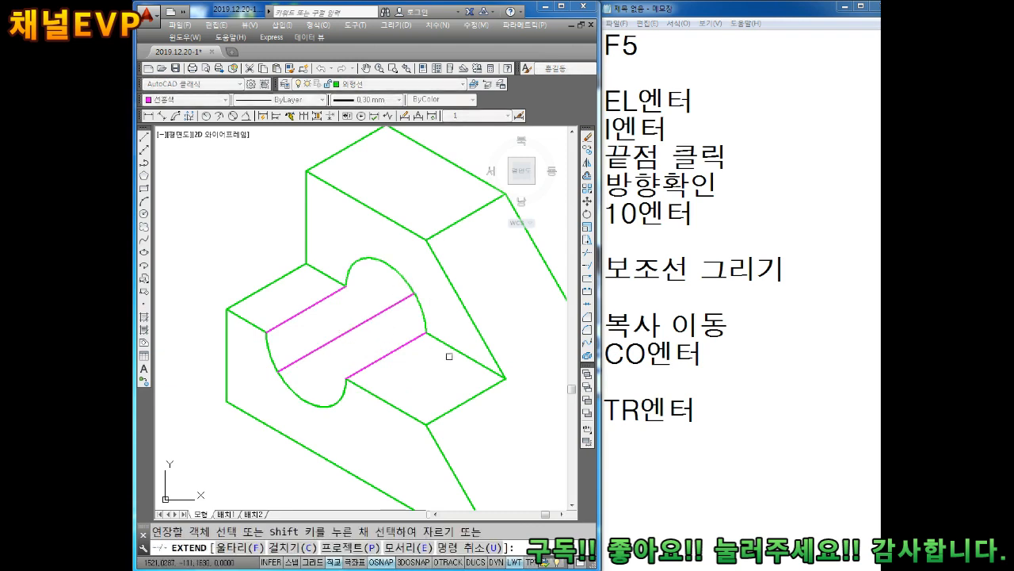
pyautogui.press('Escape')
# Step: Delete the extended magenta line across the slot
pyautogui.moveTo(434, 405)
pyautogui.mouseDown(button='middle')
pyautogui.moveTo(426, 373)
pyautogui.moveTo(444, 399)
pyautogui.mouseUp(button='middle')
pyautogui.click(351, 305)
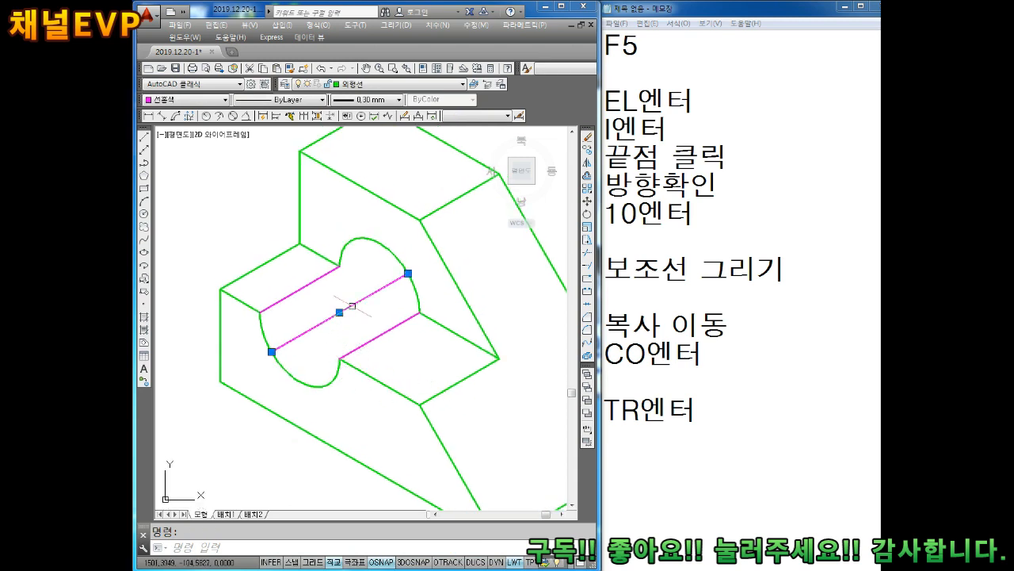
pyautogui.press('Delete')
pyautogui.scroll(-1, 352, 309)
pyautogui.scroll(1, 353, 332)
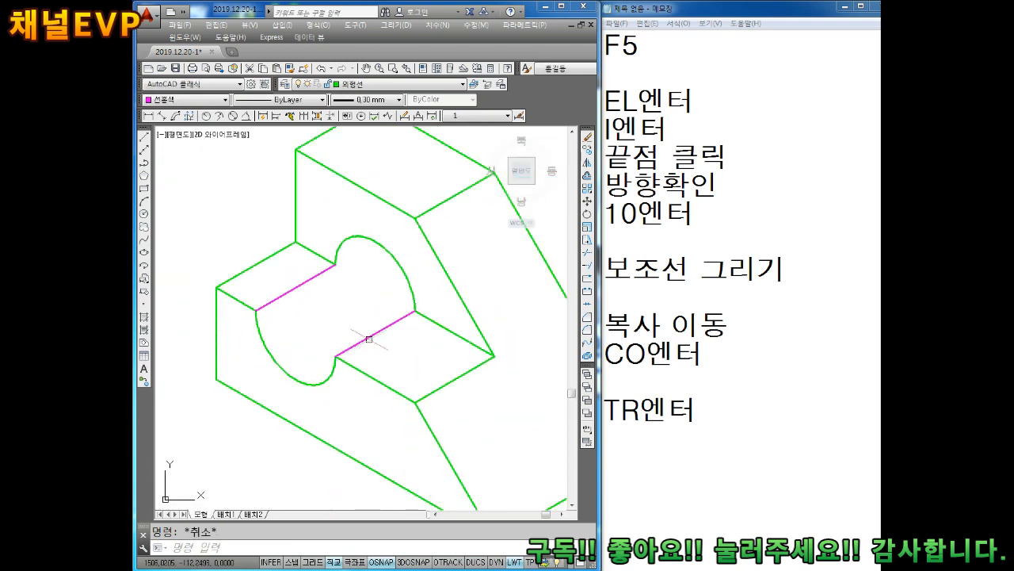
# Step: Change the colour of the two magenta slot edges to match the green outlines of the isometric view
pyautogui.click(363, 340)
pyautogui.click(273, 300)
pyautogui.click(173, 101)
pyautogui.click(178, 110)
pyautogui.press('Escape')
pyautogui.scroll(-2, 269, 213)
pyautogui.moveTo(291, 217)
pyautogui.mouseDown(button='middle')
pyautogui.moveTo(329, 257)
pyautogui.moveTo(374, 256)
pyautogui.mouseUp(button='middle')
# Step: Switch to the Notepad notes and add the line "SC엔터" below "TR엔터", separated by a blank line
pyautogui.click(714, 403)
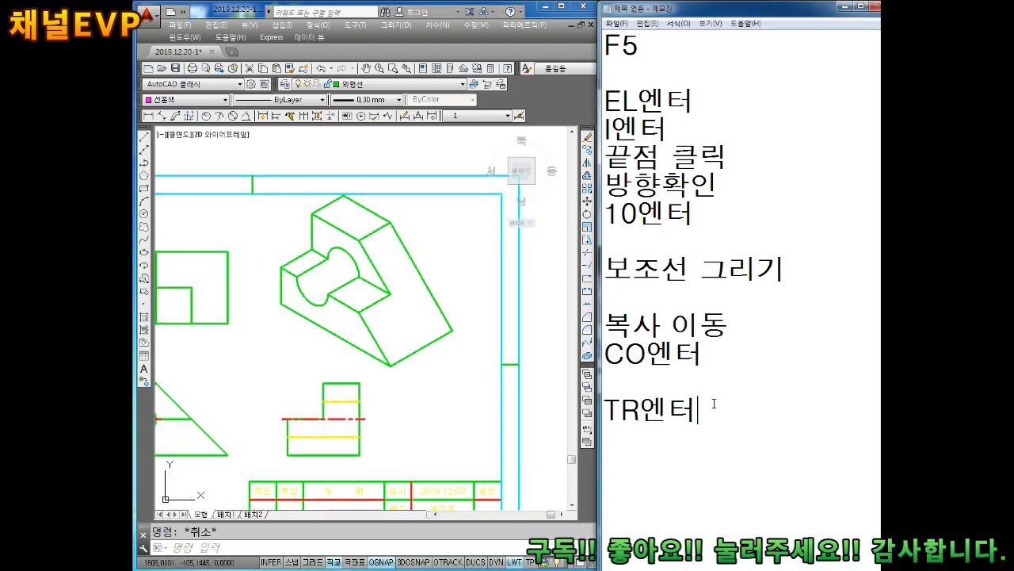
pyautogui.press('Return')
pyautogui.press('Return')
pyautogui.press('Return')
pyautogui.press('Return')
pyautogui.press('Return')
pyautogui.press('Return')
pyautogui.press('Return')
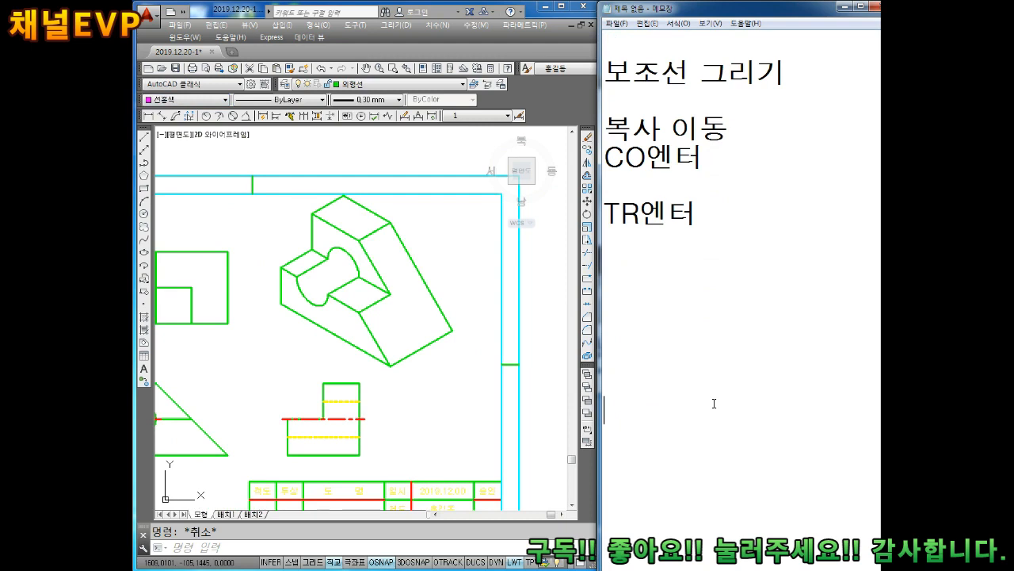
pyautogui.press('Return')
pyautogui.write('S치')
pyautogui.press('BackSpace')
pyautogui.press('BackSpace')
pyautogui.write('ㅊ')
pyautogui.press('BackSpace')
pyautogui.write('C엔터')
pyautogui.press('Return')
# Step: Add the note lines "입체도 전부선택", "기준점 클릭" and "0.7" under "SC엔터"
pyautogui.write('입체도 ㅈ')
pyautogui.write('전부선택')
pyautogui.press('Return')
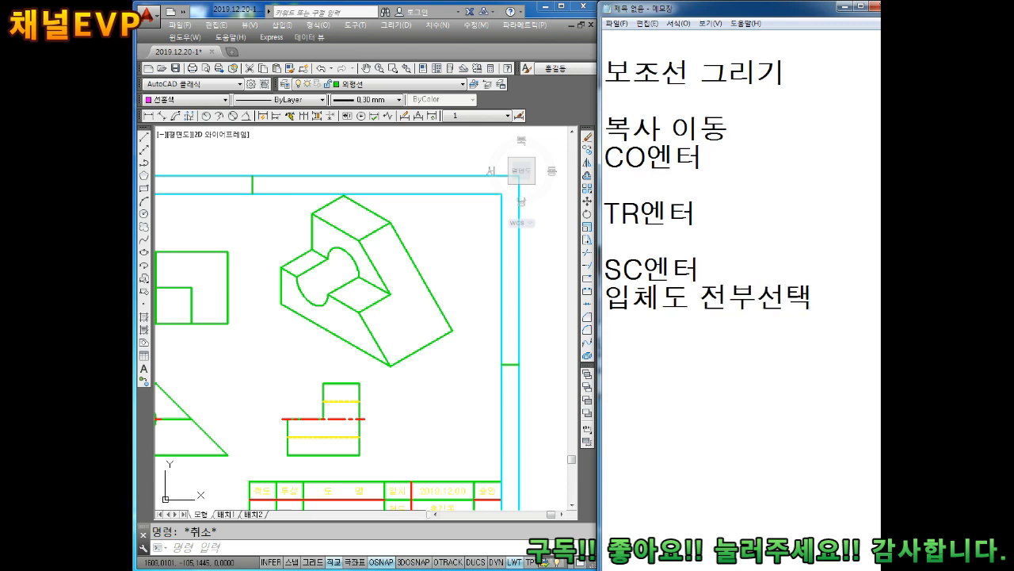
pyautogui.write('기준점 클릭')
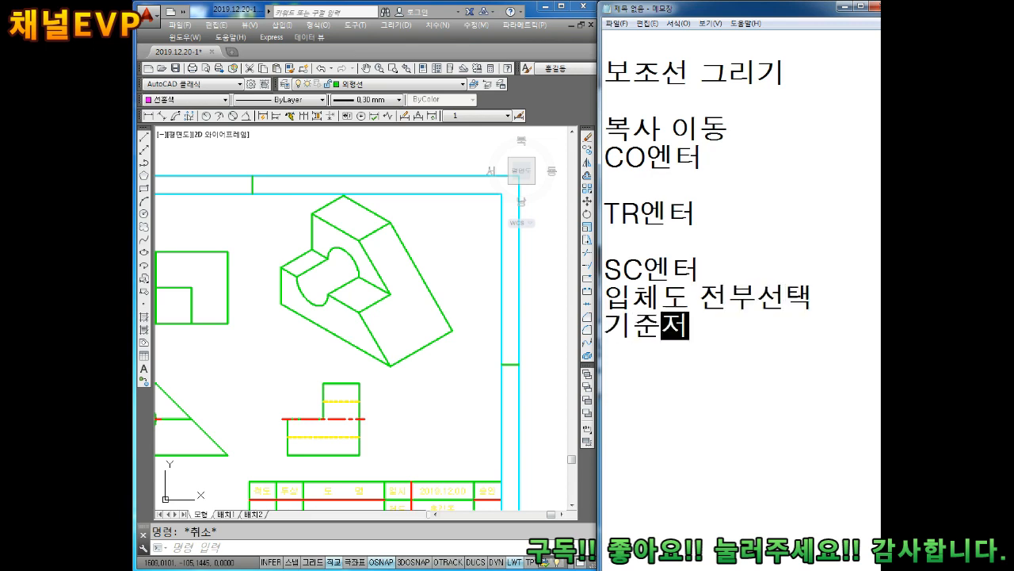
pyautogui.press('Return')
pyautogui.write('0.7')
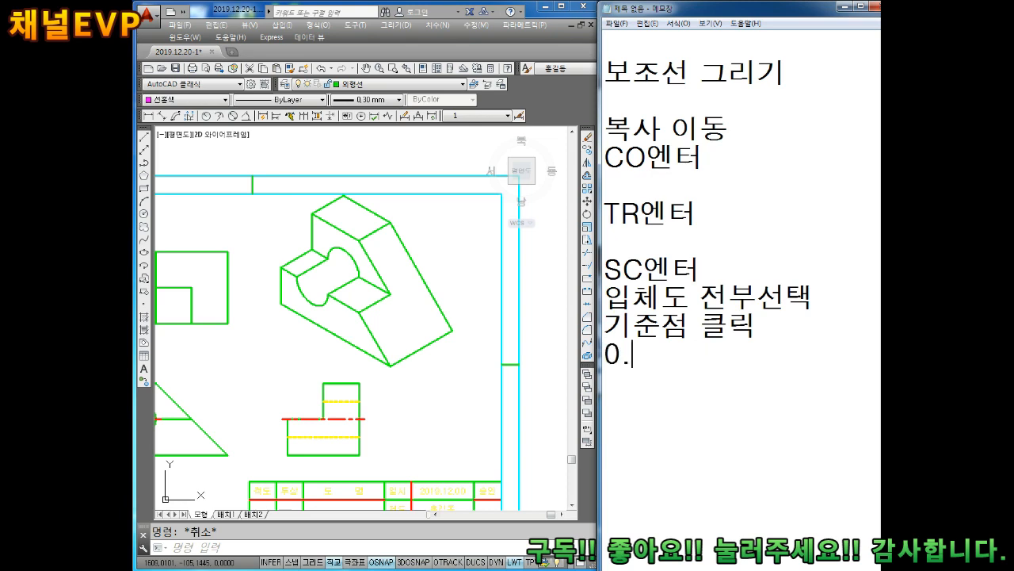
# Step: Switch to AutoCAD and scale the whole isometric view by a factor of 0.7 about a base point inside it
pyautogui.click(348, 480)
pyautogui.moveTo(347, 241); pyautogui.dragTo(356, 256, button='middle')
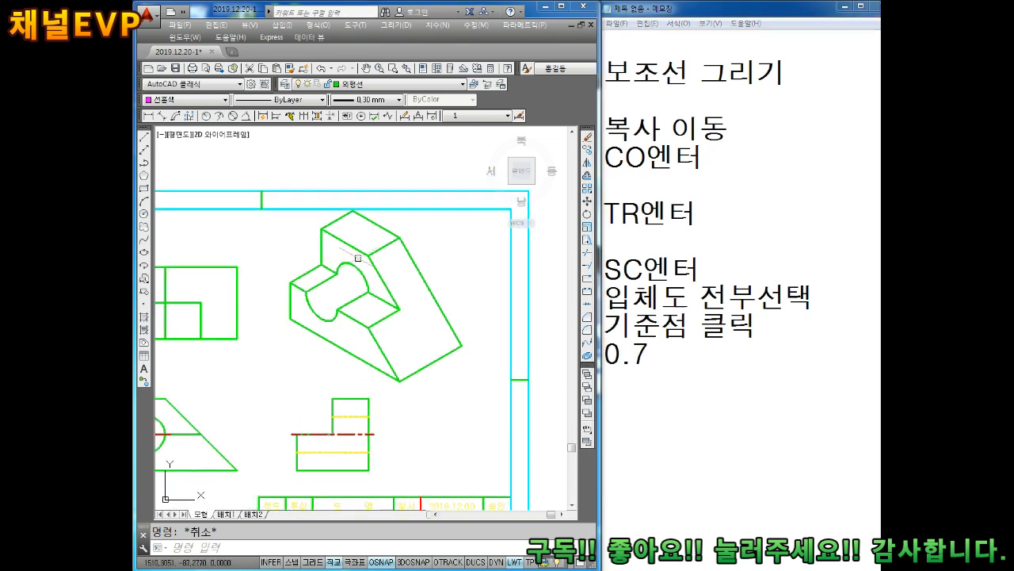
pyautogui.scroll(2, 360, 244)
pyautogui.write('sc')
pyautogui.press('Return')
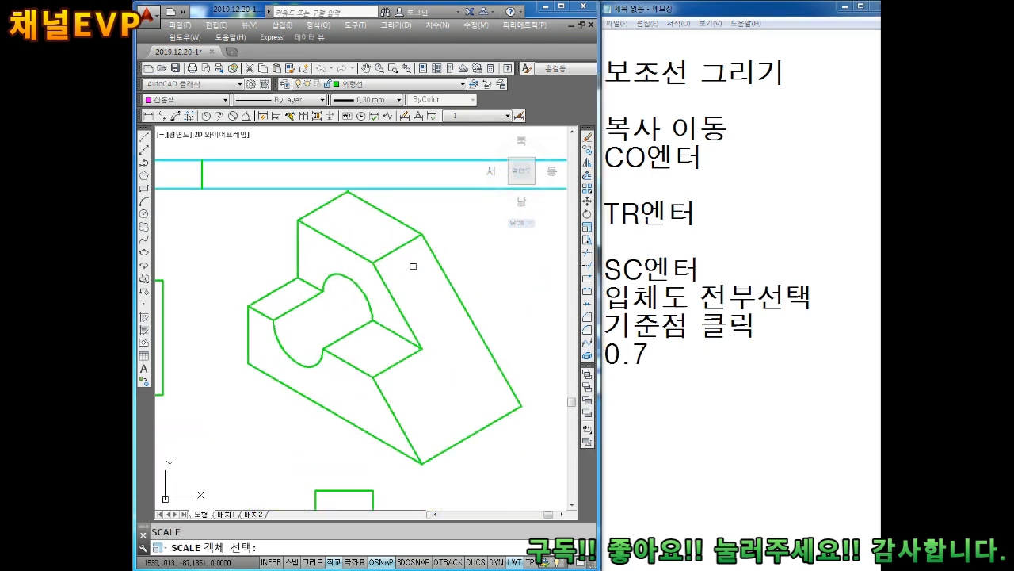
pyautogui.click(436, 199)
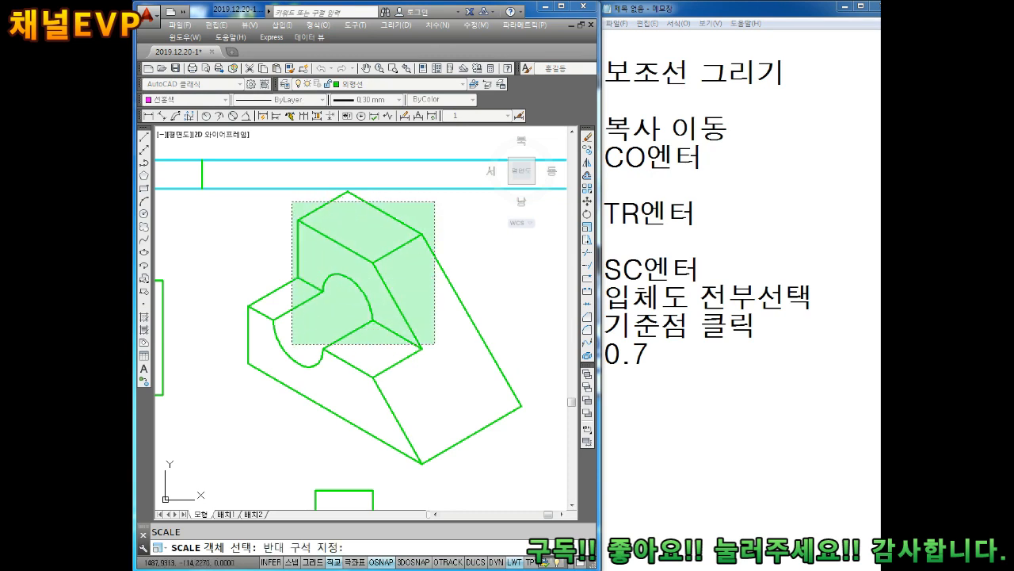
pyautogui.click(234, 410)
pyautogui.moveTo(458, 320); pyautogui.dragTo(432, 299, button='middle')
pyautogui.click(488, 294)
pyautogui.click(374, 449)
pyautogui.press('Return')
pyautogui.click(324, 282)
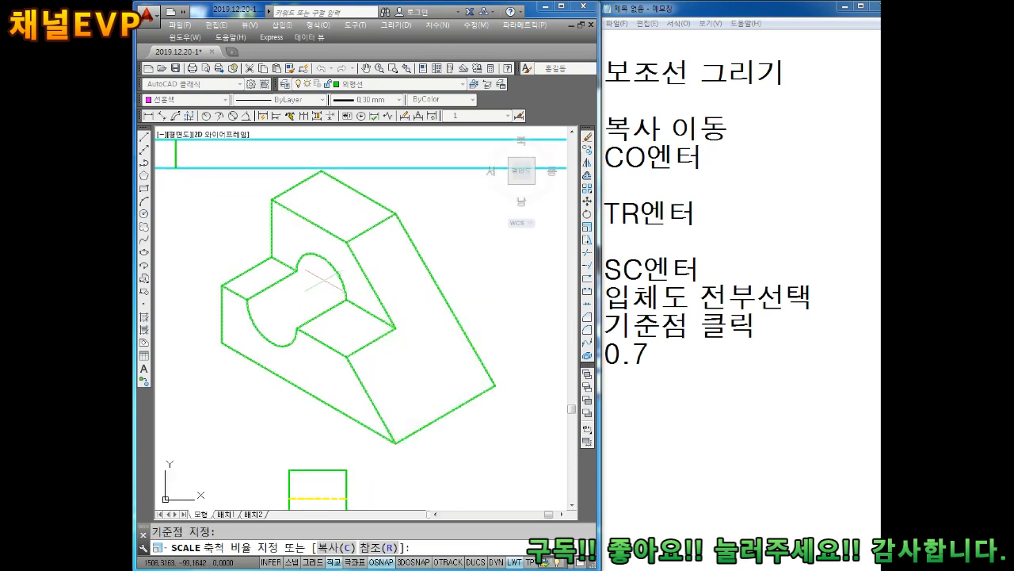
pyautogui.write('0.7')
pyautogui.press('Return')
pyautogui.press('Escape')
# Step: Move the whole isometric view a short distance to the right and slightly down, keeping it above the side view
pyautogui.scroll(-5, 317, 283)
pyautogui.scroll(3, 343, 276)
pyautogui.moveTo(342, 275); pyautogui.dragTo(403, 262, button='middle')
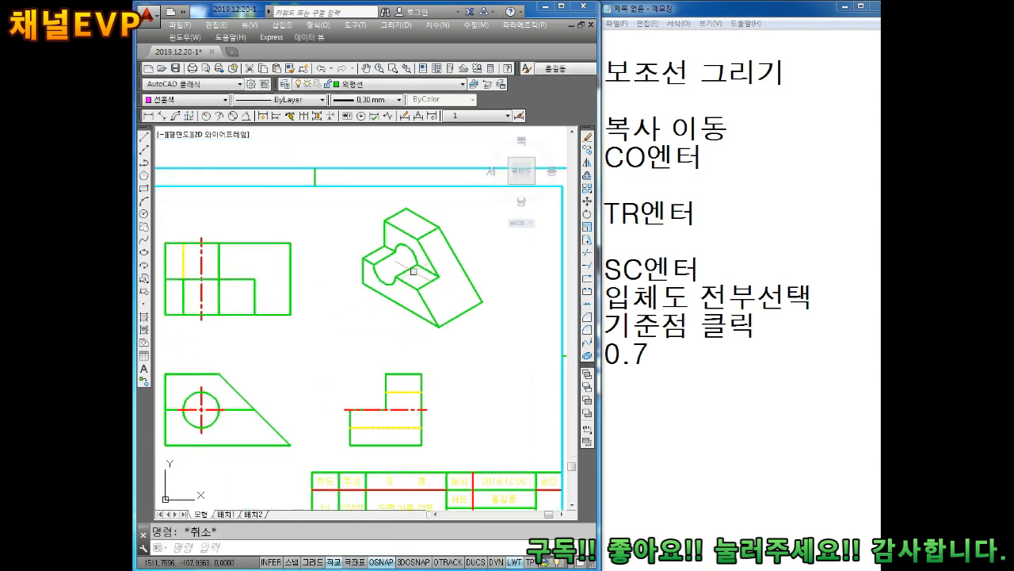
pyautogui.write('m')
pyautogui.press('Return')
pyautogui.click(448, 203)
pyautogui.click(359, 308)
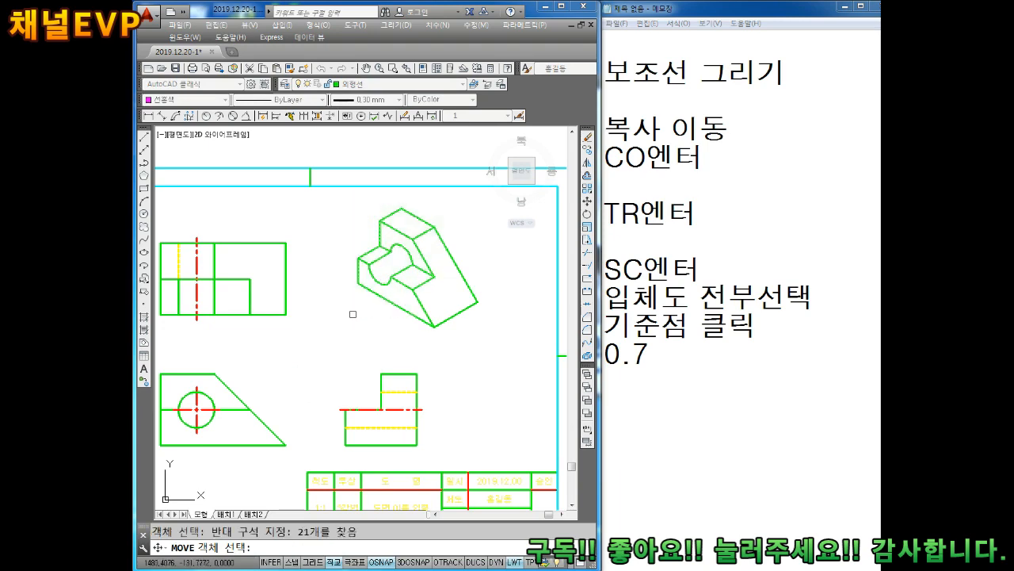
pyautogui.moveTo(472, 289); pyautogui.dragTo(432, 290, button='middle')
pyautogui.click(453, 257)
pyautogui.click(402, 303)
pyautogui.press('Return')
pyautogui.click(351, 327)
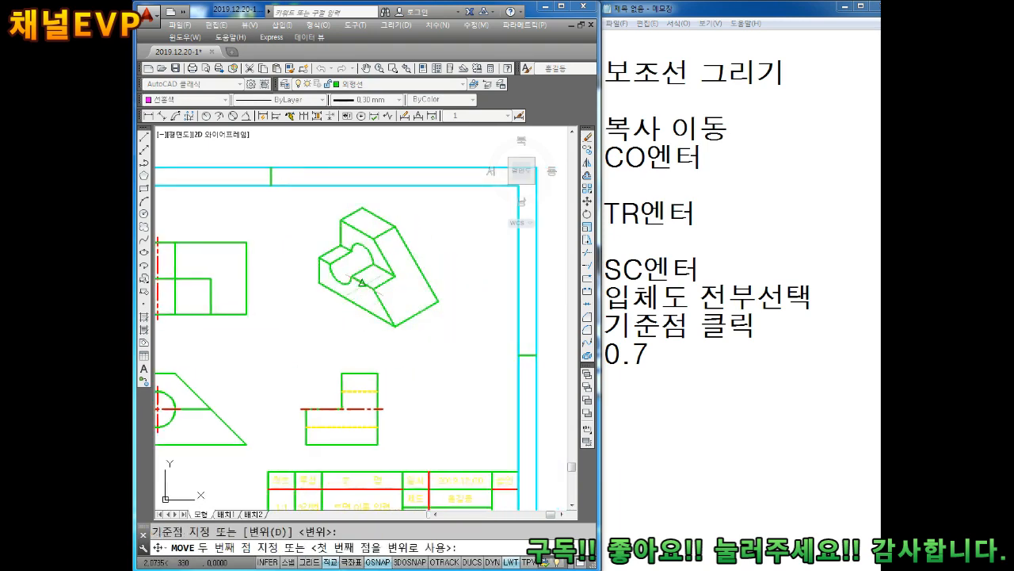
pyautogui.click(365, 317)
pyautogui.press('Escape')
pyautogui.moveTo(364, 317); pyautogui.dragTo(421, 263, button='middle')
pyautogui.scroll(-3, 453, 281)
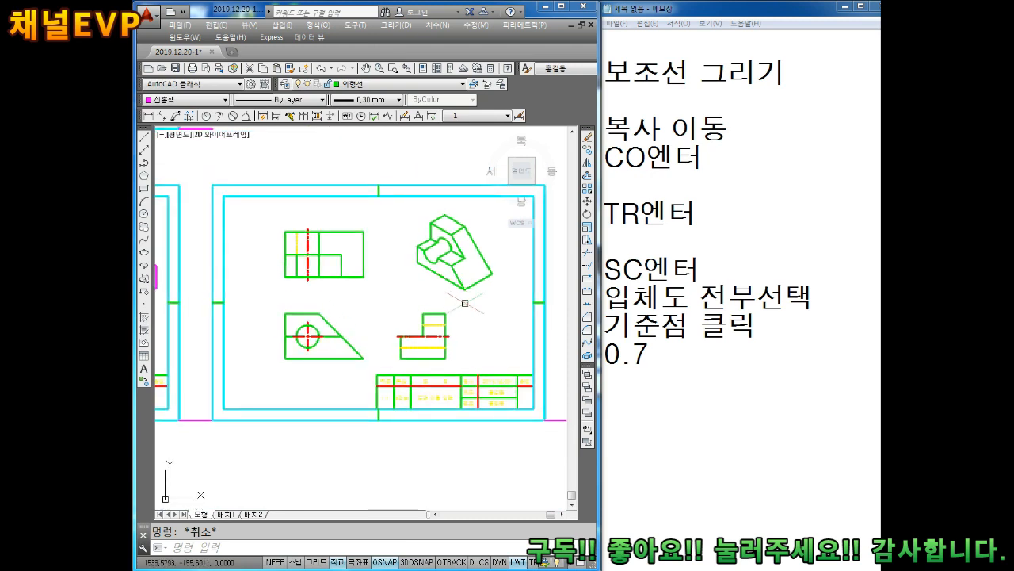
pyautogui.scroll(3, 456, 294)
# Step: Switch to the Notepad notes and add the lines "SNAP", "S", "S" and "엔터" below the scale factor
pyautogui.click(649, 382)
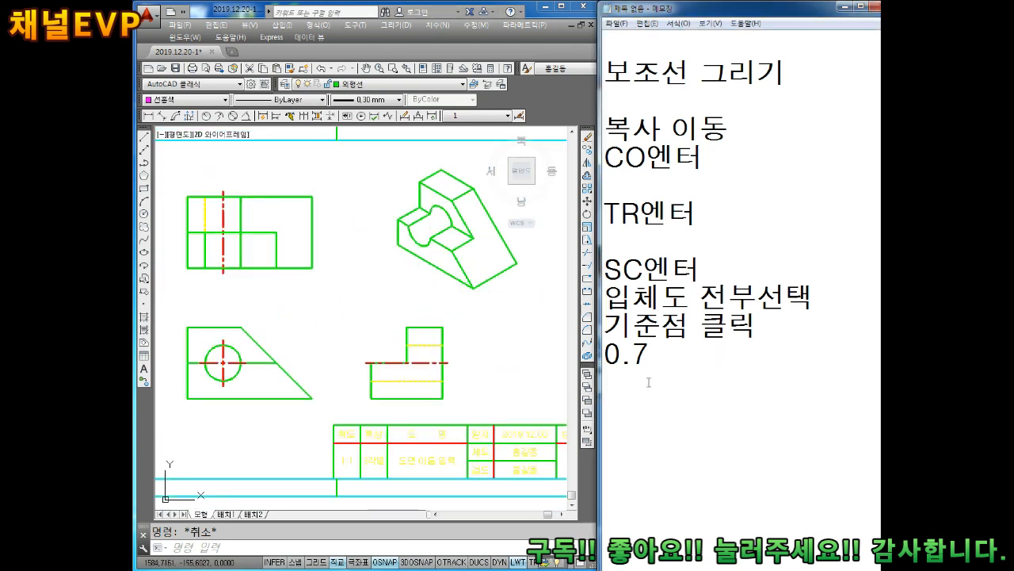
pyautogui.write('SNAPㄴ')
pyautogui.press('BackSpace')
pyautogui.write('S')
pyautogui.press('Return')
pyautogui.write('SC')
pyautogui.write('엔터')
pyautogui.press('Return')
pyautogui.press('Return')
pyautogui.press('Return')
pyautogui.press('Return')
# Step: Add the line "스냅OFF" at the end of the notes
pyautogui.write('TM')
pyautogui.press('BackSpace')
pyautogui.press('BackSpace')
pyautogui.press('Hangul')
pyautogui.write('스냅')
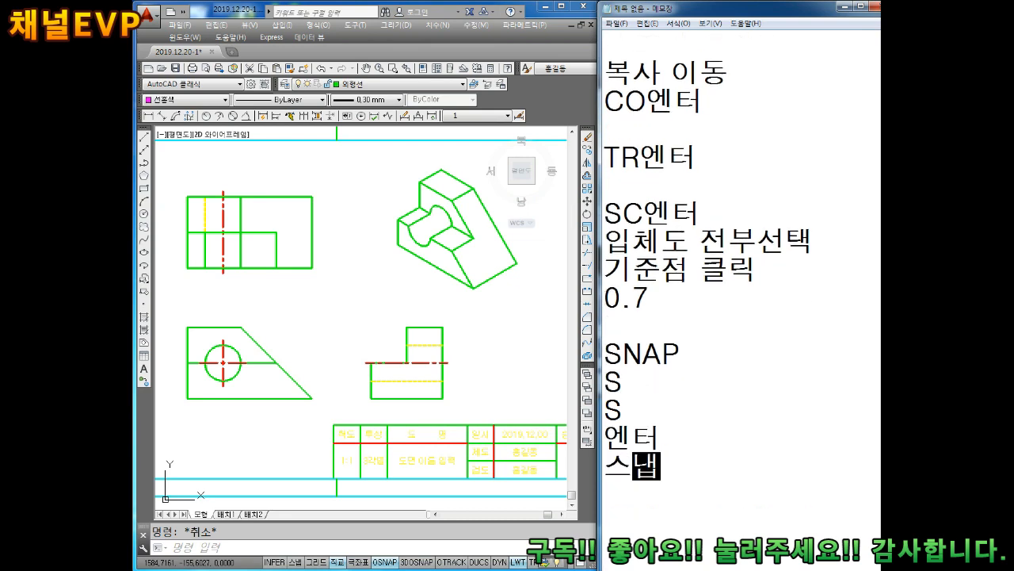
pyautogui.press('Hangul')
pyautogui.write('OFF')
pyautogui.press('Return')
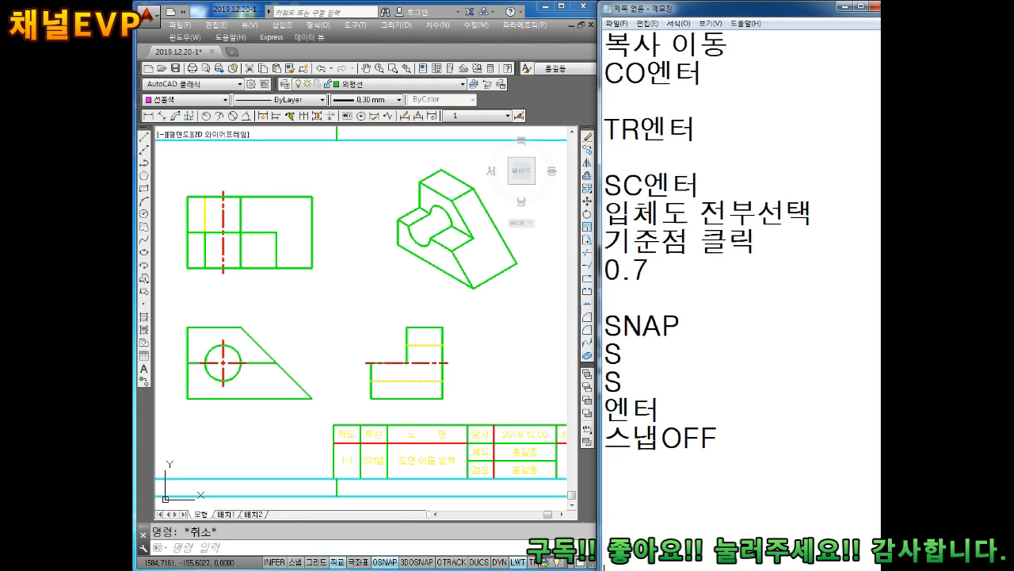
# Step: Switch to AutoCAD, set the snap style to Standard with the default 10 spacing, and turn snap mode off
pyautogui.click(368, 286)
pyautogui.moveTo(380, 244); pyautogui.dragTo(388, 261, button='middle')
pyautogui.write('SNAP')
pyautogui.press('Return')
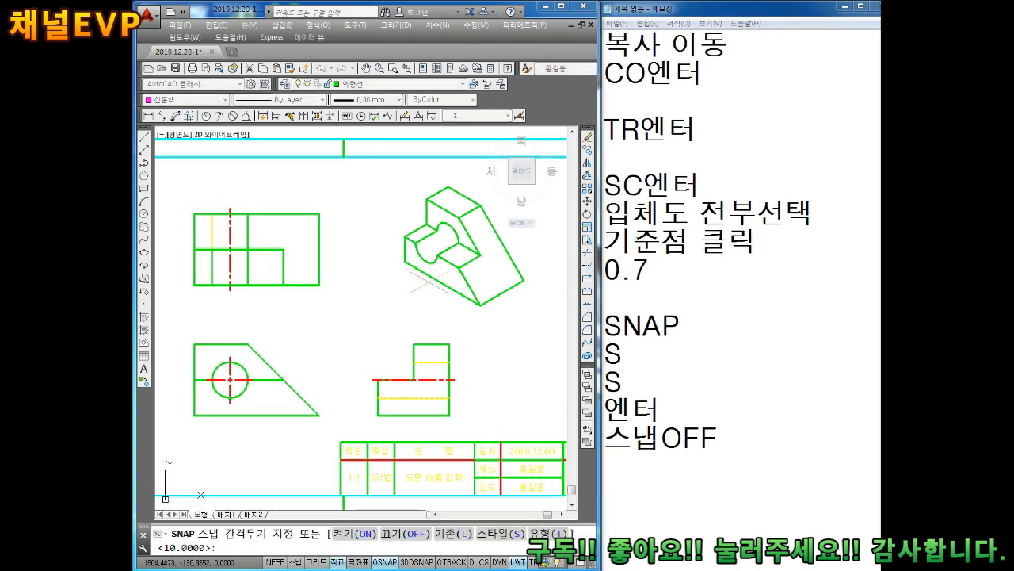
pyautogui.write('S')
pyautogui.press('Return')
pyautogui.write('S')
pyautogui.press('Return')
pyautogui.press('Return')
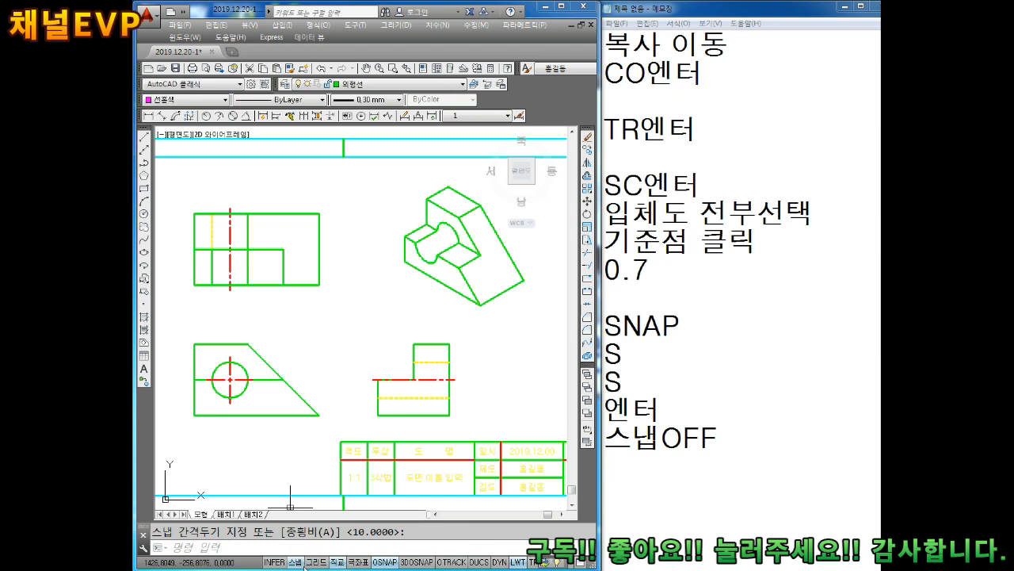
pyautogui.press('Escape')
pyautogui.scroll(-2, 388, 387)
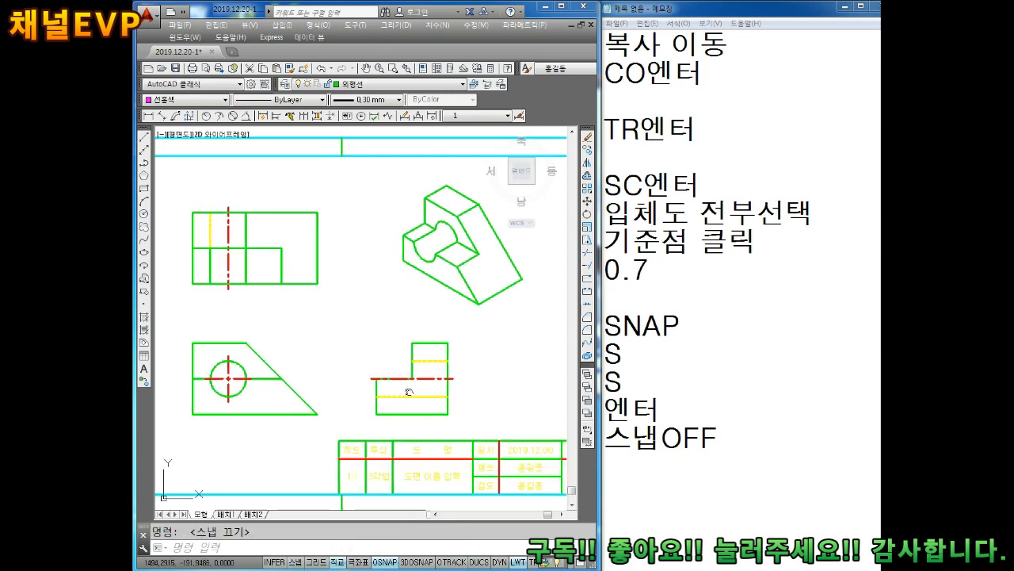
# Step: Switch to the Notepad notes and add the line "저장" below "스냅OFF", followed by blank lines
pyautogui.click(637, 482)
pyautogui.write('WJ')
pyautogui.press('BackSpace')
pyautogui.press('BackSpace')
pyautogui.write('WJ')
pyautogui.press('BackSpace')
pyautogui.press('BackSpace')
pyautogui.press('Hangul')
pyautogui.write('저잗ㅇ')
pyautogui.press('BackSpace')
pyautogui.press('BackSpace')
pyautogui.write('장')
pyautogui.press('Return')
pyautogui.press('Return')
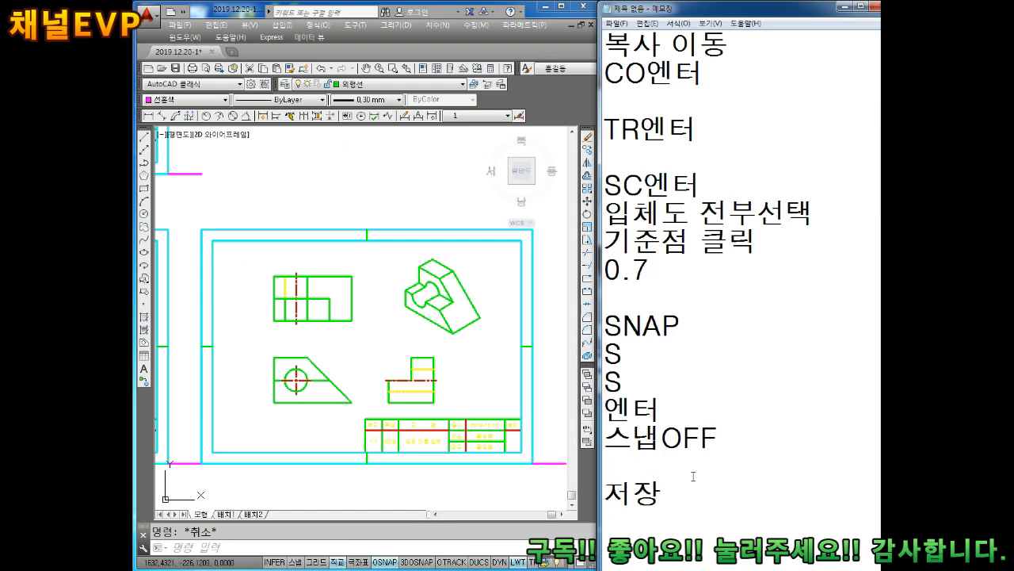
pyautogui.click(494, 402)
pyautogui.scroll(2, 434, 388)
pyautogui.moveTo(417, 306); pyautogui.dragTo(446, 315, button='middle')
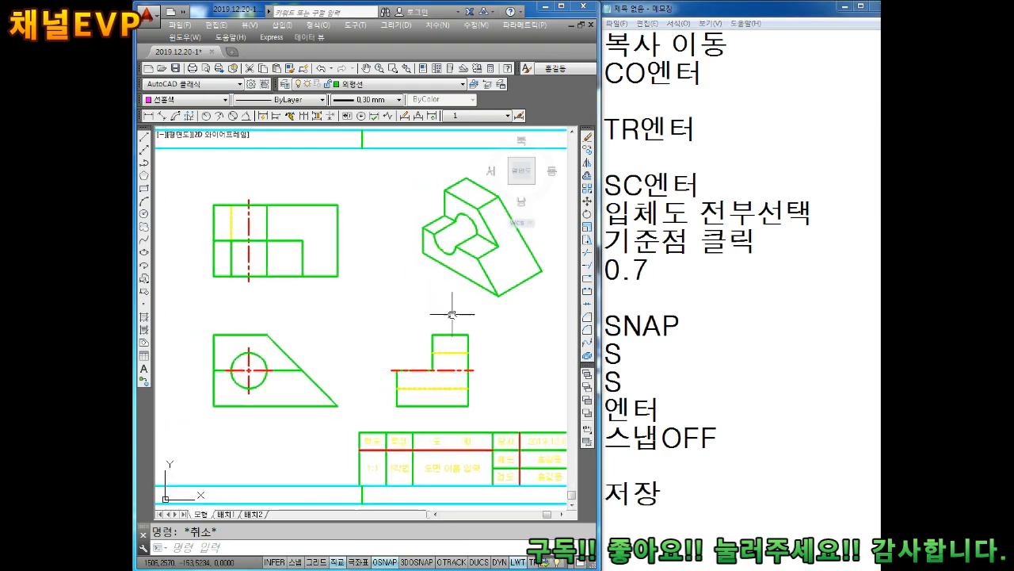
pyautogui.scroll(-2, 446, 315)
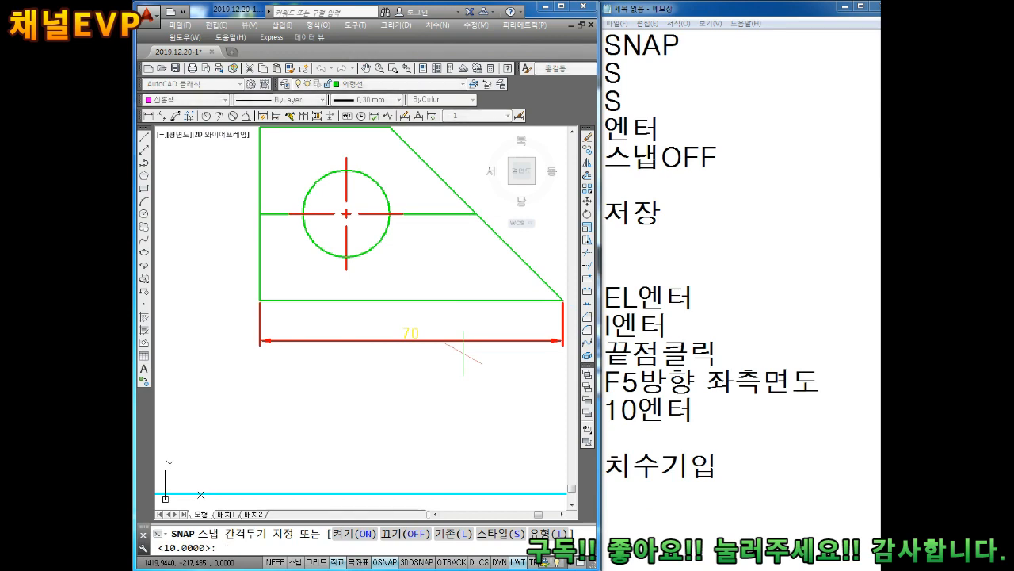
# Step: Return the snap style from isometric to Standard, accept the spacing of 10, and switch snap mode off
pyautogui.write('s')
pyautogui.press('Return')
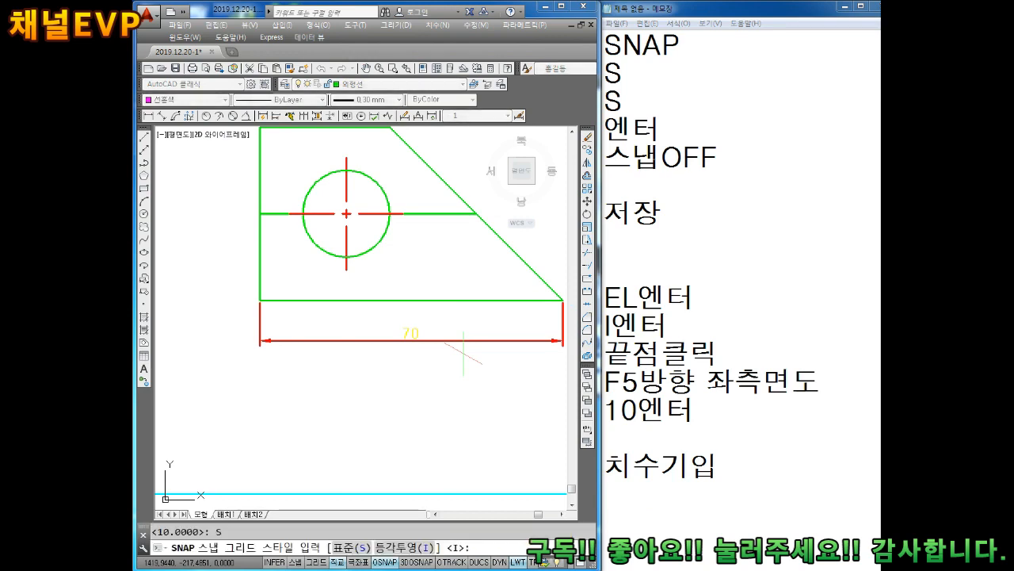
pyautogui.press('Return')
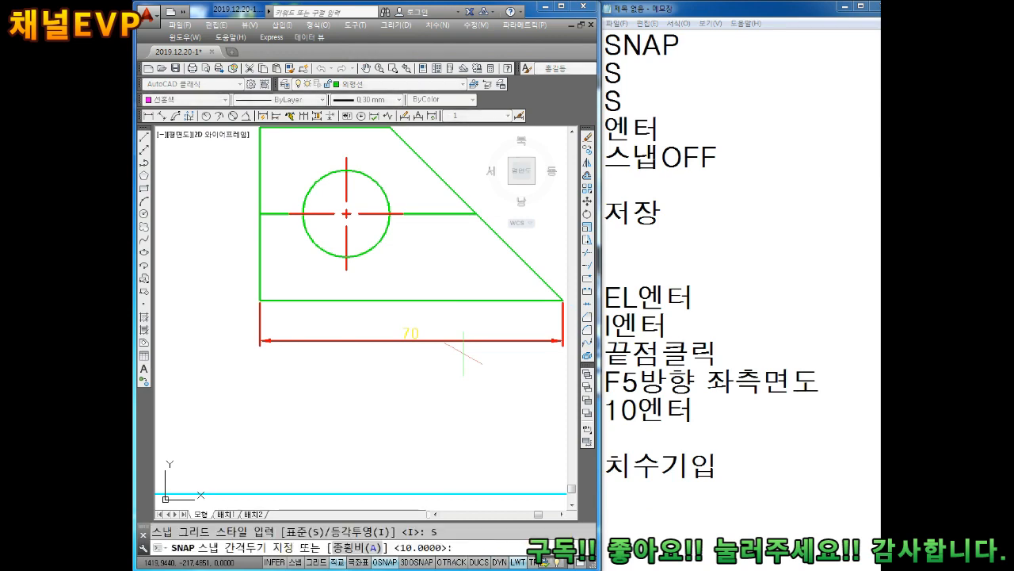
pyautogui.press('Return')
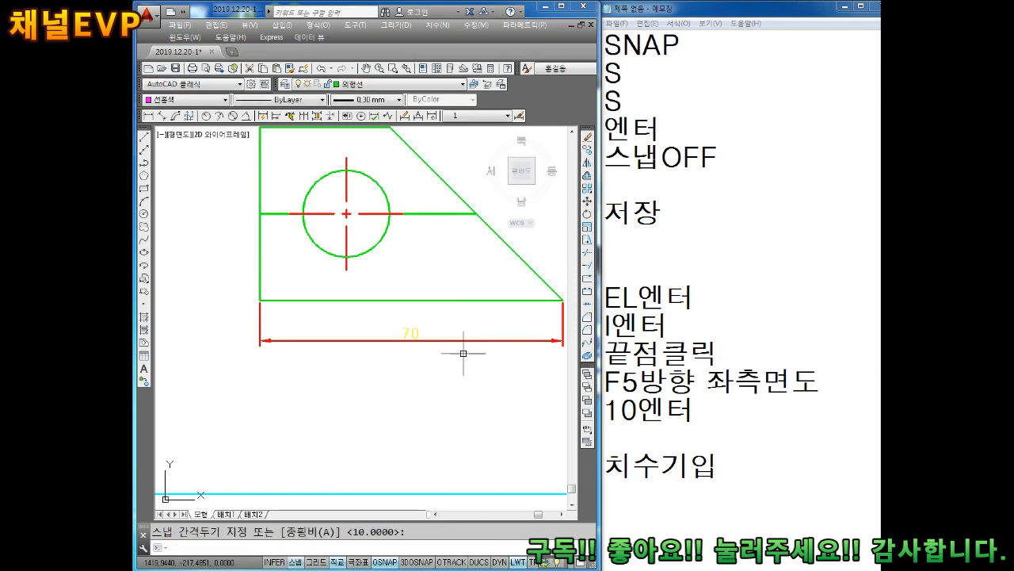
pyautogui.click(295, 562)
pyautogui.scroll(-2, 432, 317)
pyautogui.scroll(-4, 438, 312)
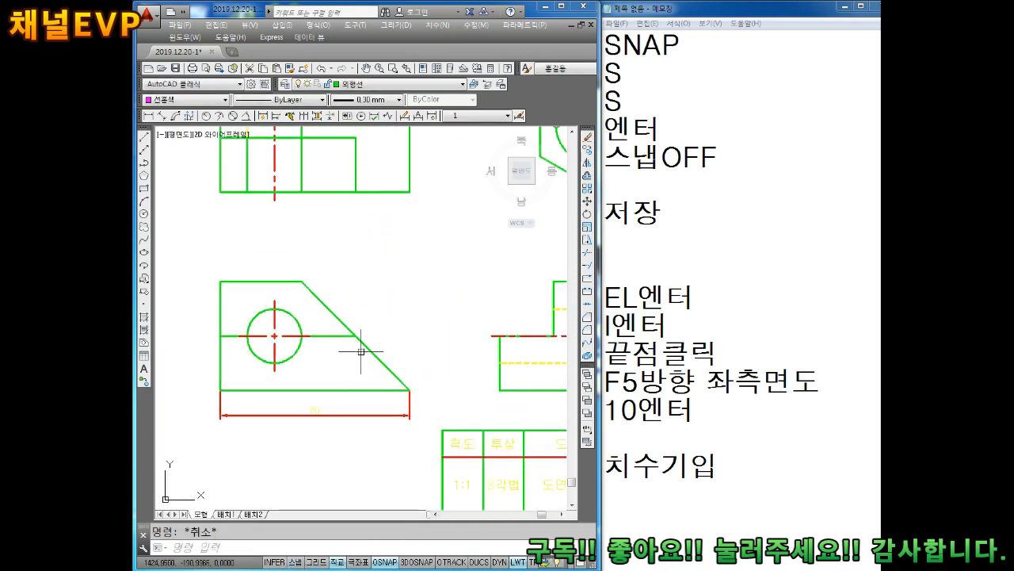
pyautogui.moveTo(399, 350); pyautogui.dragTo(368, 379, button='middle')
pyautogui.moveTo(428, 292); pyautogui.dragTo(402, 281, button='middle')
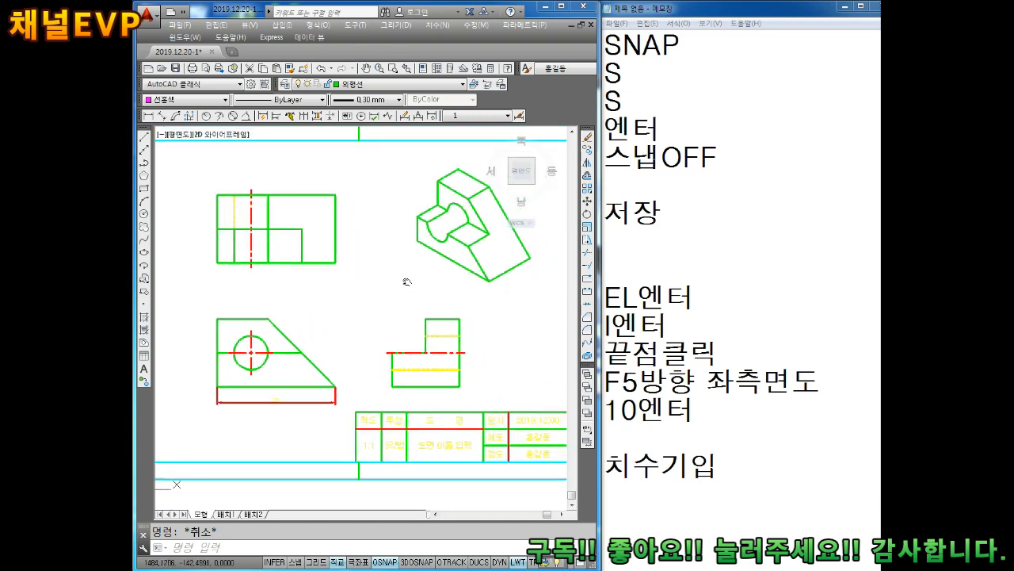
# Step: Switch to the Notepad notes and add the line "설계 -> 생산" below "치수기입", separated by a blank line and followed by blank lines
pyautogui.click(756, 471)
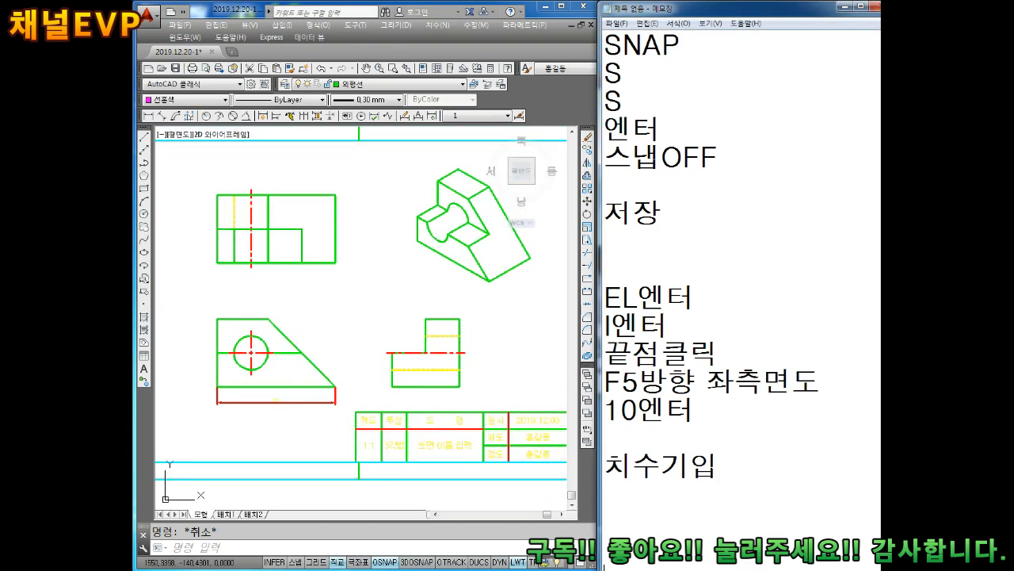
pyautogui.press('Return')
pyautogui.press('Return')
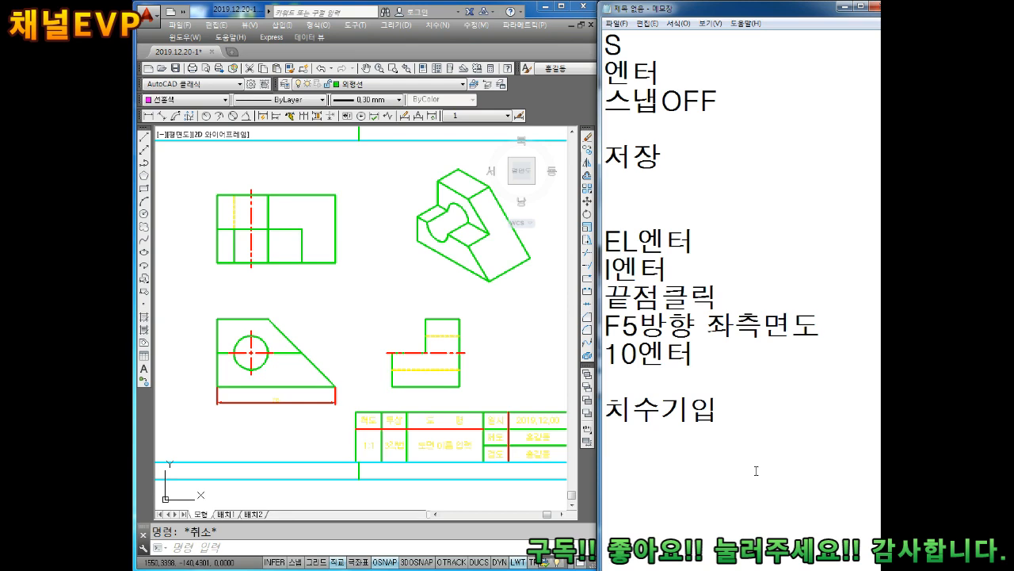
pyautogui.write('설계')
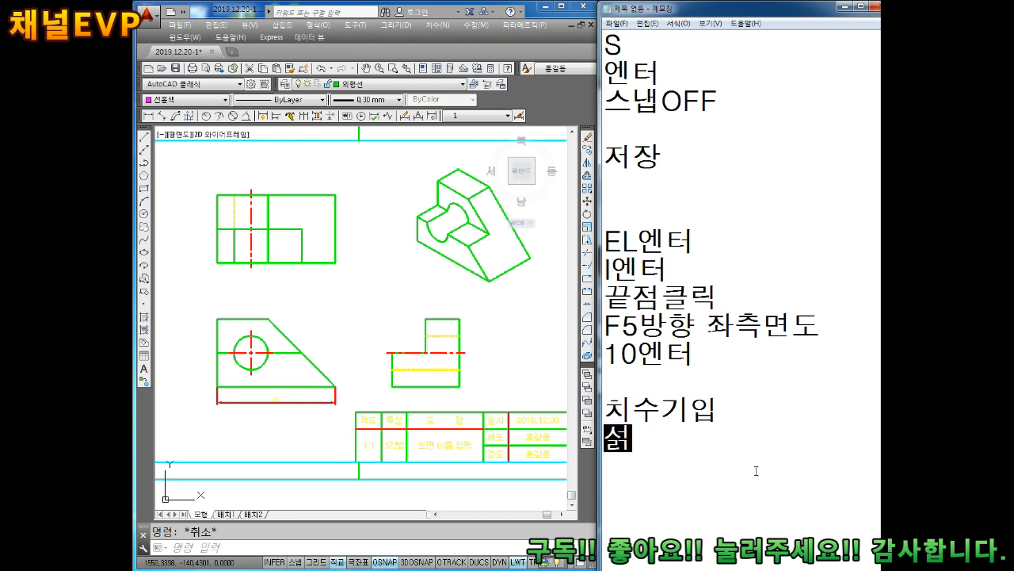
pyautogui.press('Home')
pyautogui.press('Return')
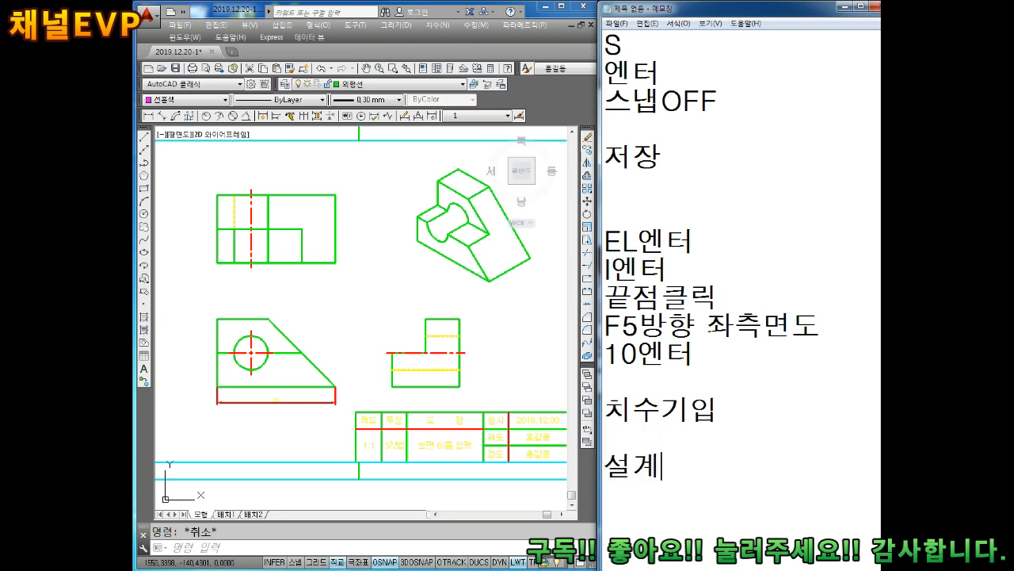
pyautogui.write('-> 생산')
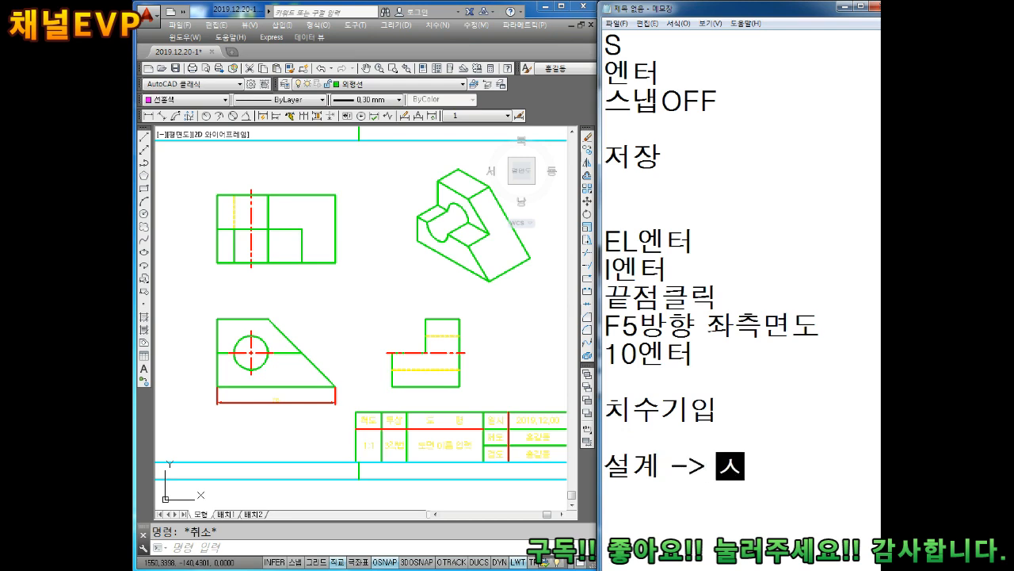
pyautogui.press('Return')
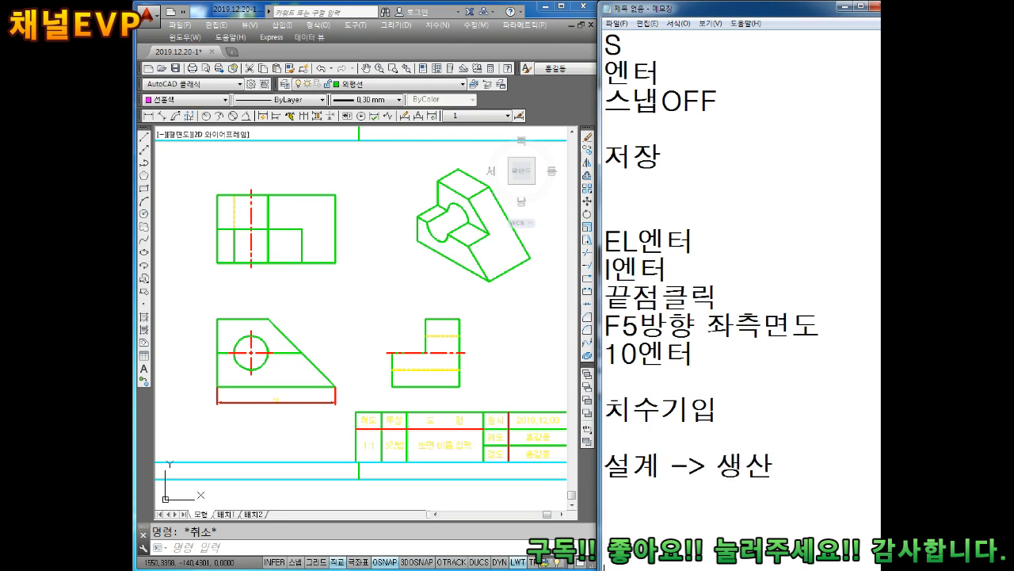
pyautogui.press('Return')
pyautogui.press('Return')
pyautogui.press('Return')
pyautogui.press('Return')
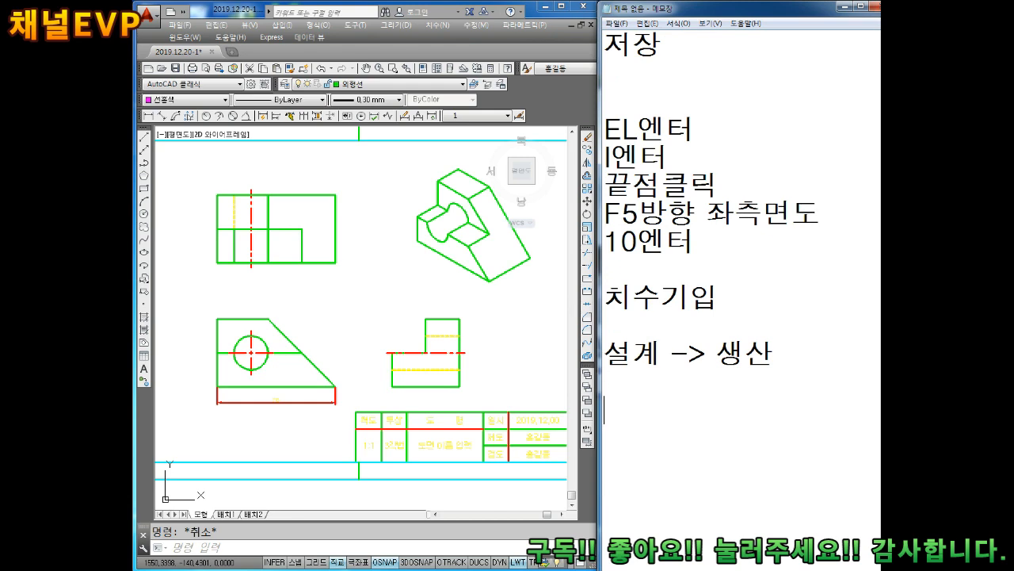
# Step: Add the lines "장비 CNC선반", "공구", "재료" and "가공기술" below "설계 -> 생산", followed by blank lines
pyautogui.write('장비 ')
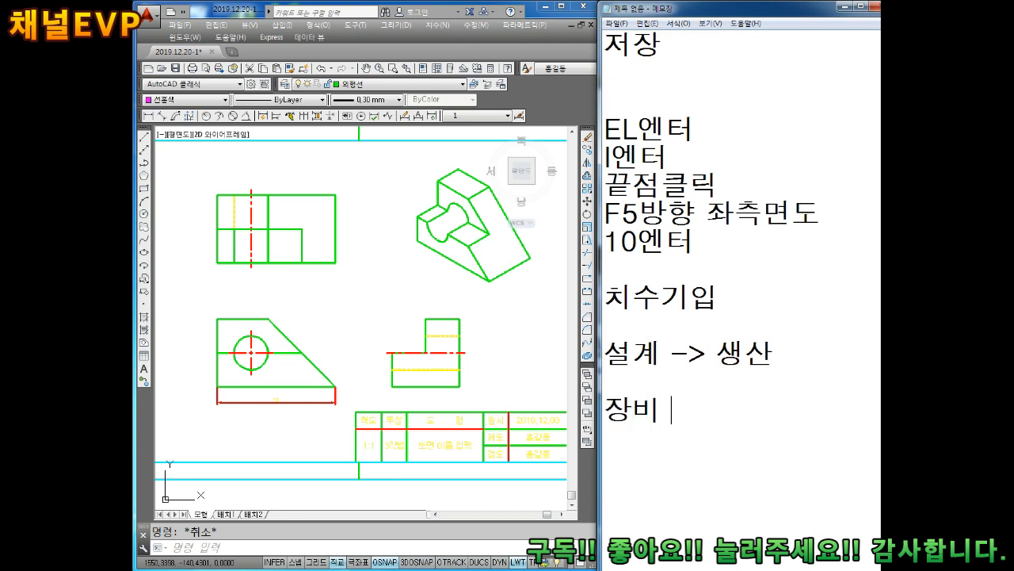
pyautogui.write('CNC선반')
pyautogui.press('Return')
pyautogui.write('공구')
pyautogui.press('Return')
pyautogui.write('재료')
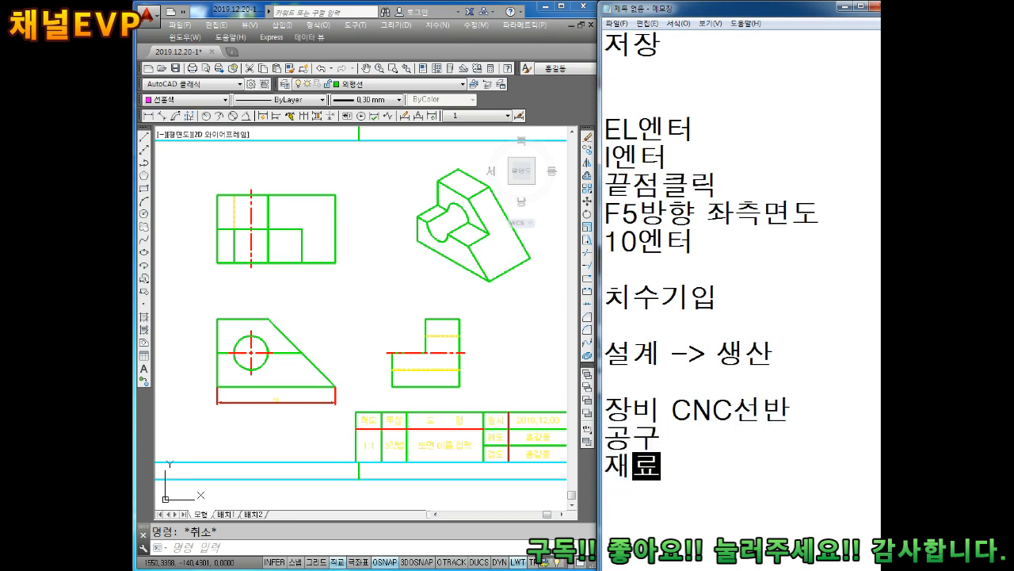
pyautogui.press('Return')
pyautogui.write('가공기술')
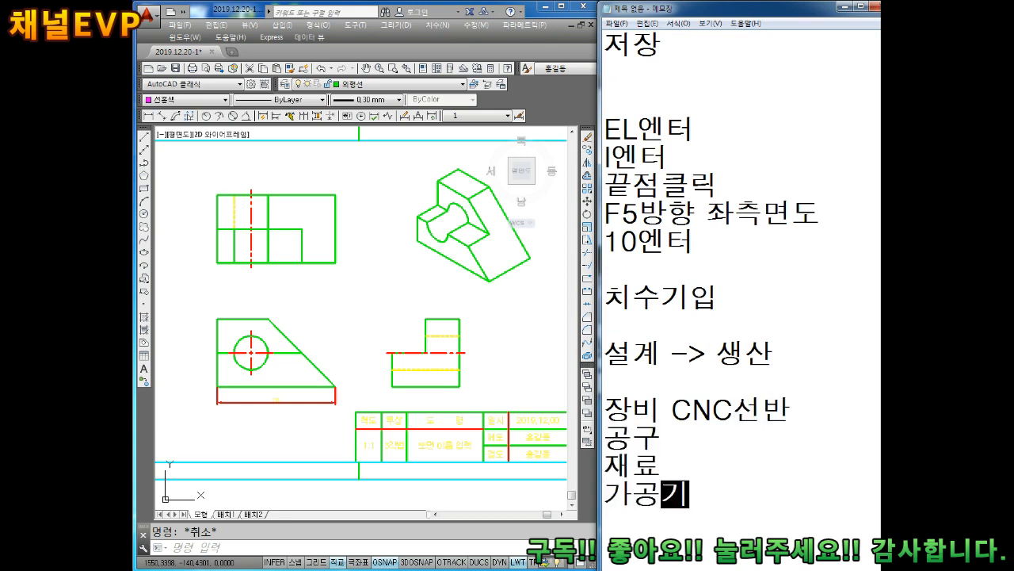
pyautogui.press('Return')
pyautogui.press('Return')
pyautogui.press('Return')
pyautogui.press('Return')
pyautogui.press('Return')
pyautogui.press('Return')
pyautogui.press('Return')
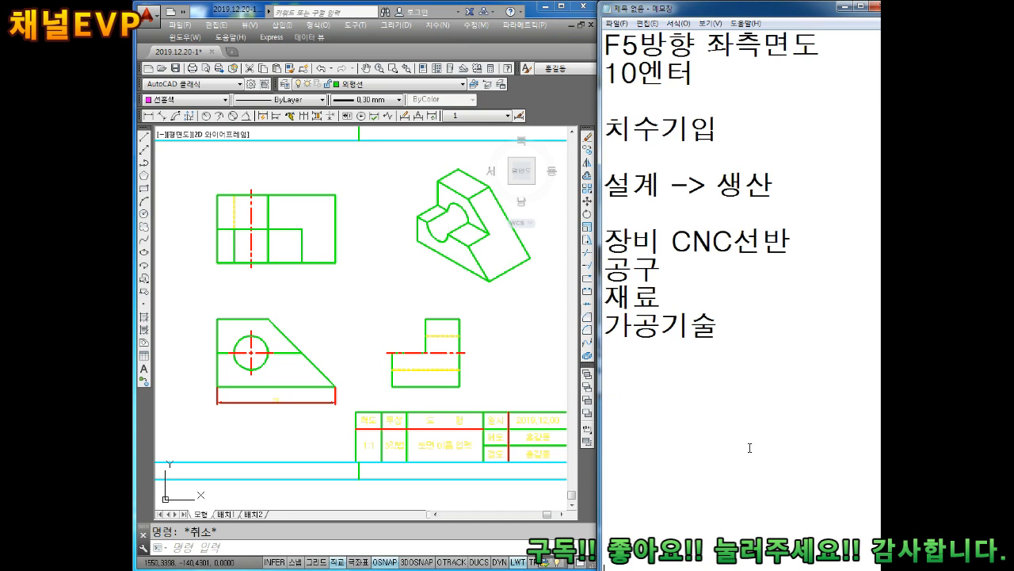
# Step: Examine the horizontal dimension below the front view in AutoCAD and return to the Notepad notes below "가공기술"
pyautogui.scroll(10, 279, 402)
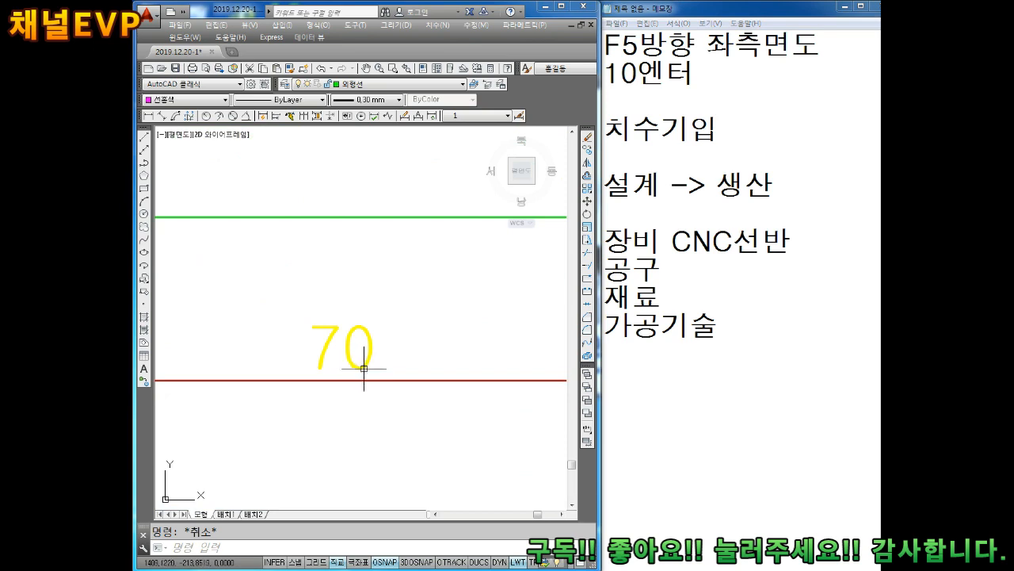
pyautogui.scroll(-3, 368, 365)
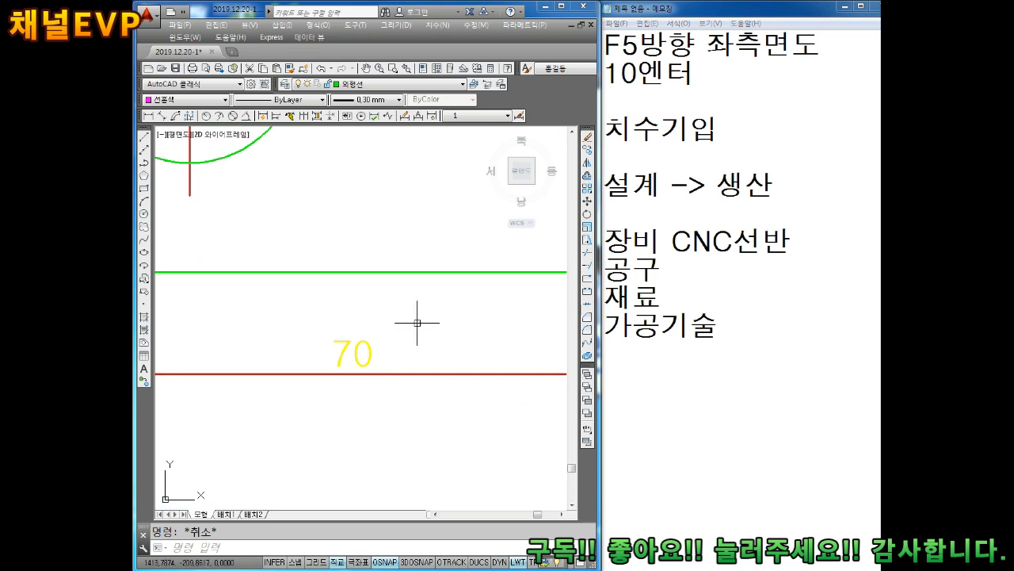
pyautogui.click(704, 353)
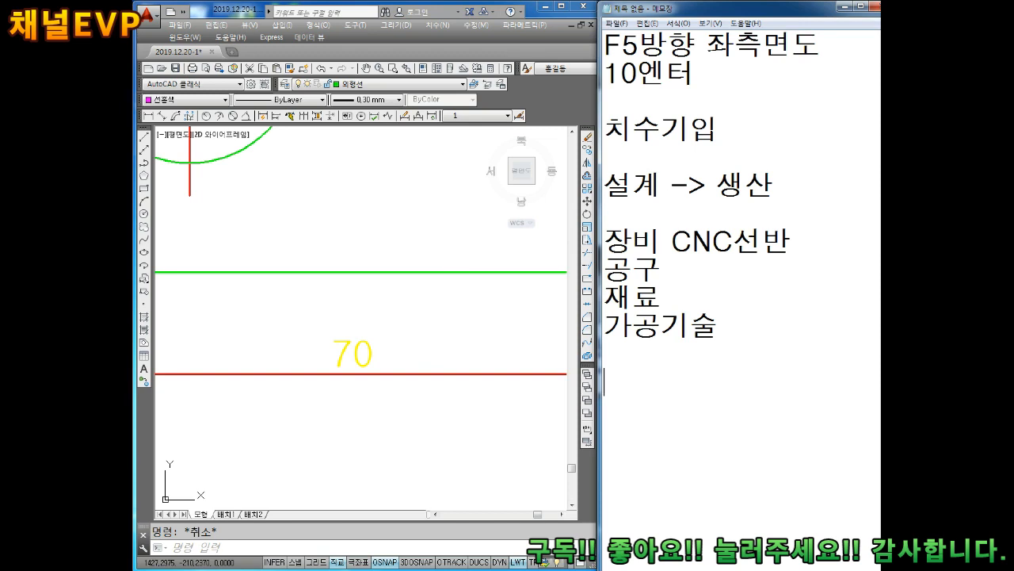
pyautogui.write('장비가')
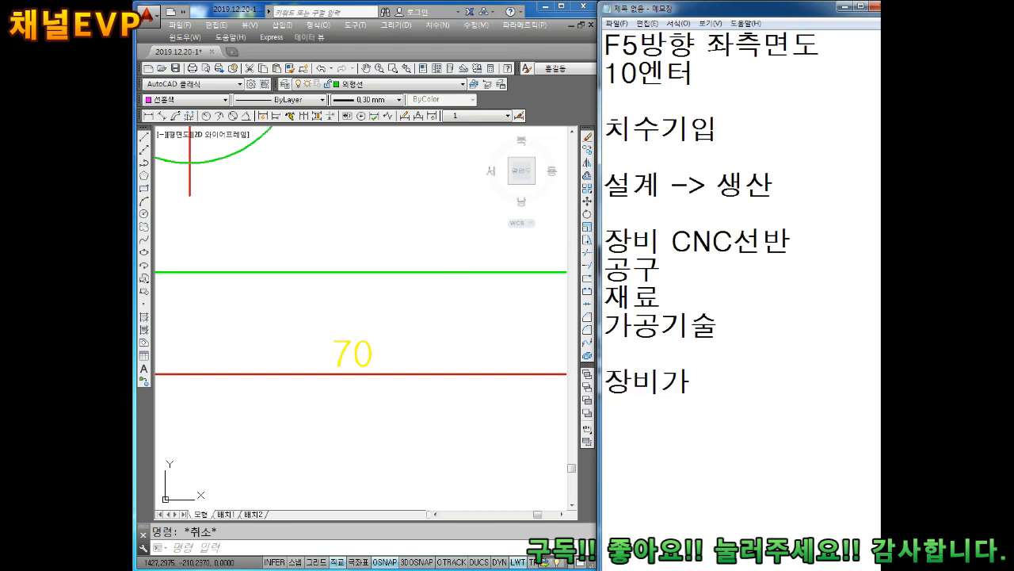
pyautogui.press('BackSpace')
pyautogui.press('BackSpace')
pyautogui.press('BackSpace')
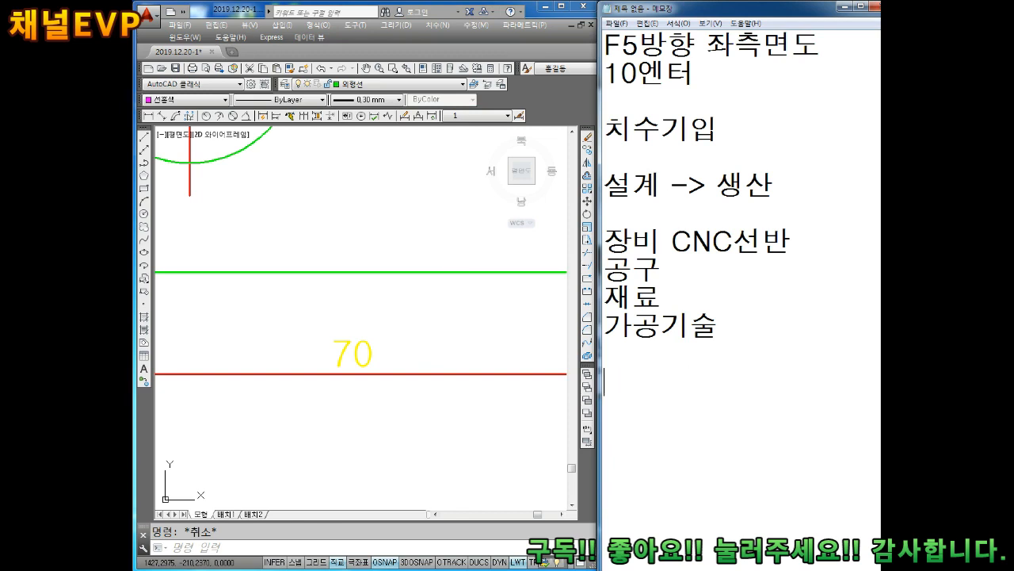
pyautogui.write('CNC선')
pyautogui.press('BackSpace')
pyautogui.press('BackSpace')
pyautogui.press('BackSpace')
pyautogui.press('BackSpace')
pyautogui.press('BackSpace')
pyautogui.press('BackSpace')
pyautogui.write('머미')
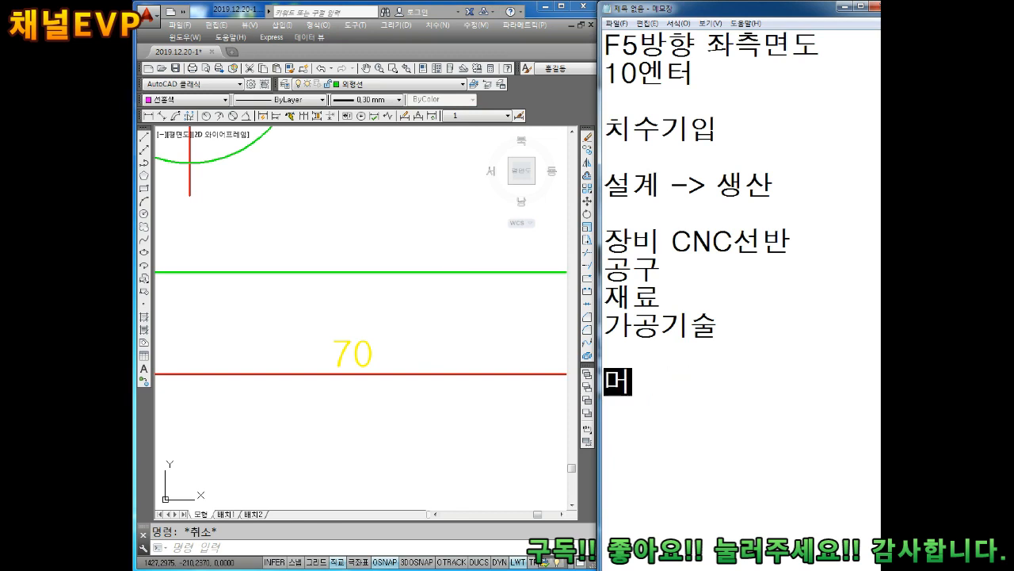
pyautogui.press('BackSpace')
pyautogui.press('BackSpace')
pyautogui.press('BackSpace')
pyautogui.write('ㅊㅊ')
pyautogui.press('BackSpace')
pyautogui.press('BackSpace')
# Step: Add the lines "CNC밀링 장비", "70" and "오차" below "가공기술" in the notes
pyautogui.write('CNC밀링')
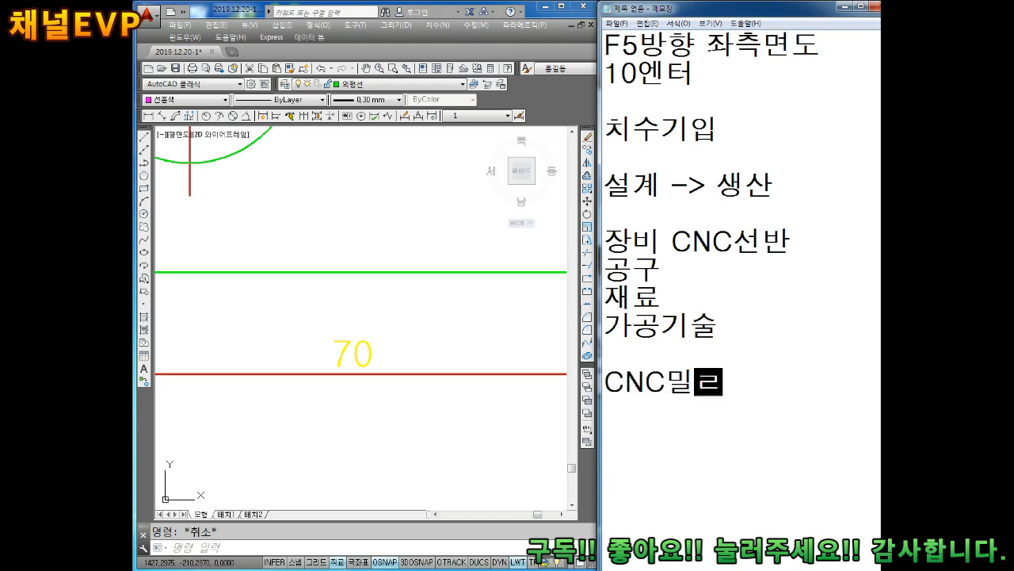
pyautogui.write(' 장비')
pyautogui.press('Return')
pyautogui.write('70')
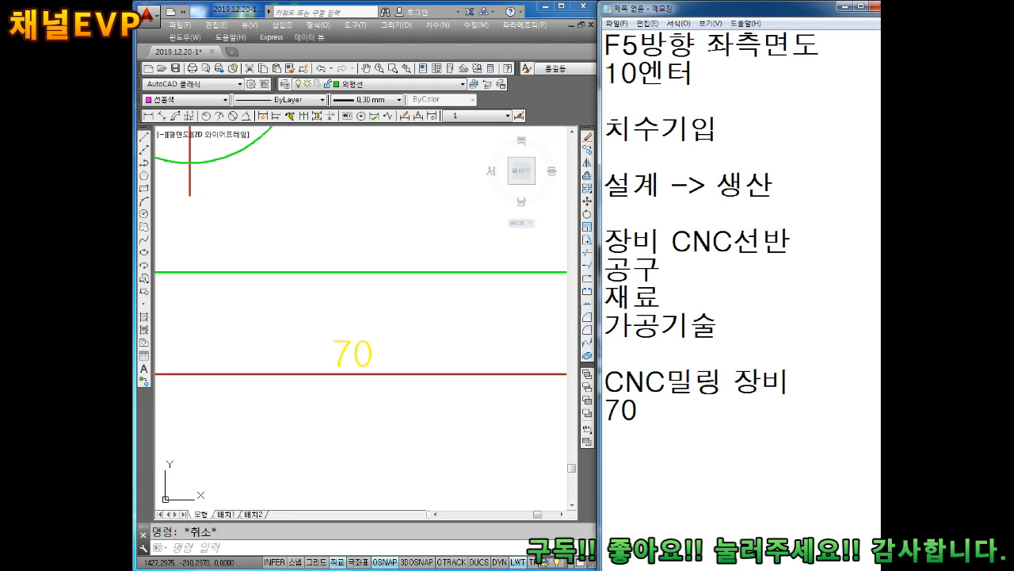
pyautogui.write('오차')
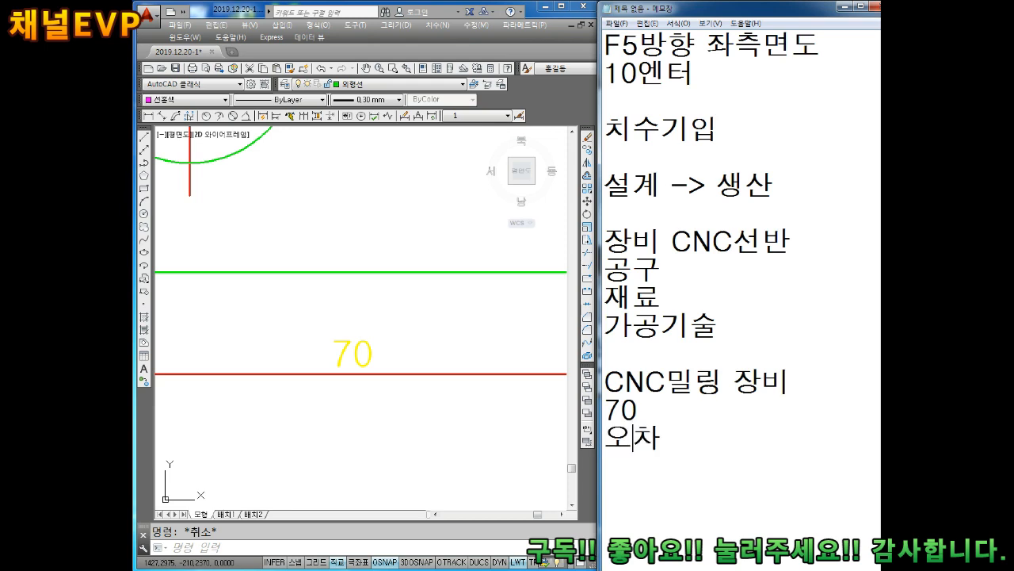
# Step: Add a dashed separator line directly below "오차", followed by blank lines
pyautogui.press('Left')
pyautogui.press('Down')
pyautogui.press('Down')
pyautogui.press('Down')
pyautogui.press('Down')
pyautogui.press('Down')
pyautogui.press('Down')
pyautogui.press('Down')
pyautogui.press('Up')
pyautogui.press('Up')
pyautogui.press('Up')
pyautogui.press('Up')
pyautogui.press('Up')
pyautogui.write('---------------')
pyautogui.press('Return')
pyautogui.press('Down')
pyautogui.press('Down')
pyautogui.press('Down')
pyautogui.press('Down')
pyautogui.press('Down')
pyautogui.press('Down')
pyautogui.press('Down')
pyautogui.press('Down')
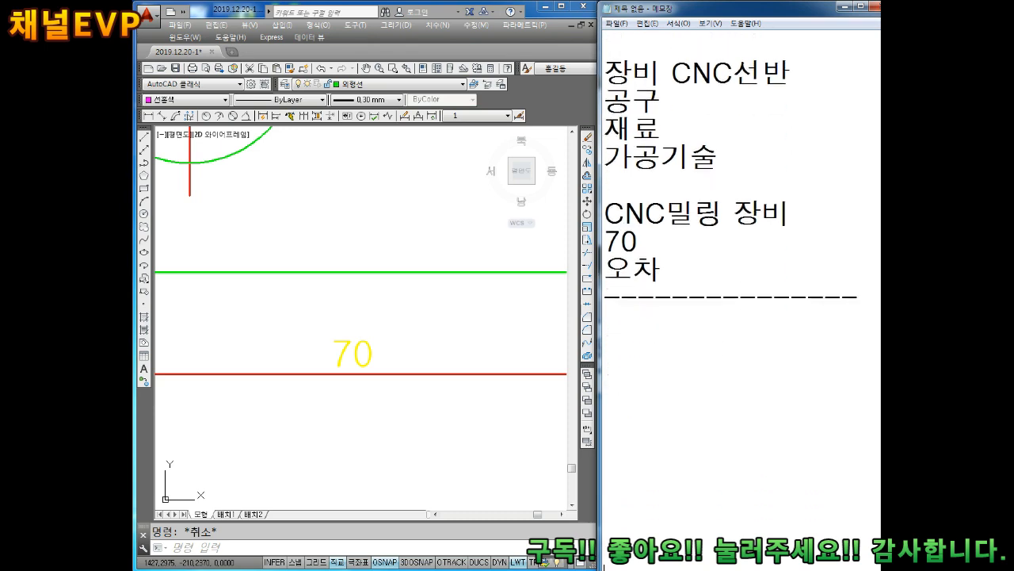
# Step: Enter "70" and "69.95" on two separate lines below the dashed separator
pyautogui.press('Up')
pyautogui.press('Up')
pyautogui.press('Up')
pyautogui.press('Up')
pyautogui.press('Up')
pyautogui.press('Up')
pyautogui.write('70 693.')
pyautogui.press('BackSpace')
pyautogui.press('BackSpace')
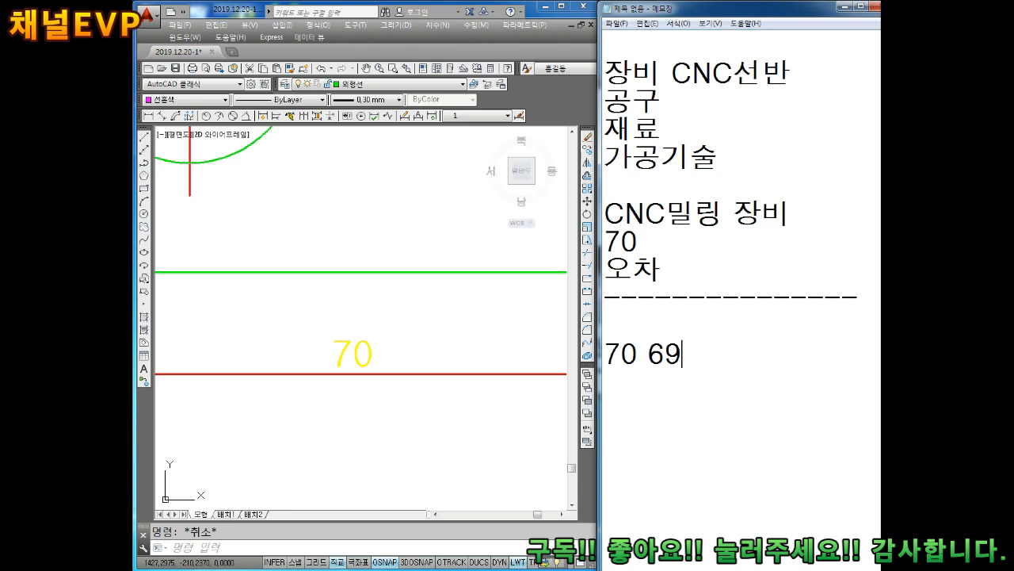
pyautogui.write('.95')
pyautogui.press('Left')
pyautogui.press('Left')
pyautogui.press('Left')
pyautogui.press('Left')
pyautogui.press('Left')
pyautogui.press('Return')
# Step: Append the remark "<- 불량" after "69.95" and start new lines below it
pyautogui.press('Right')
pyautogui.press('Right')
pyautogui.press('Up')
pyautogui.press('Right')
pyautogui.press('Down')
pyautogui.press('Right')
pyautogui.press('Right')
pyautogui.write('<-')
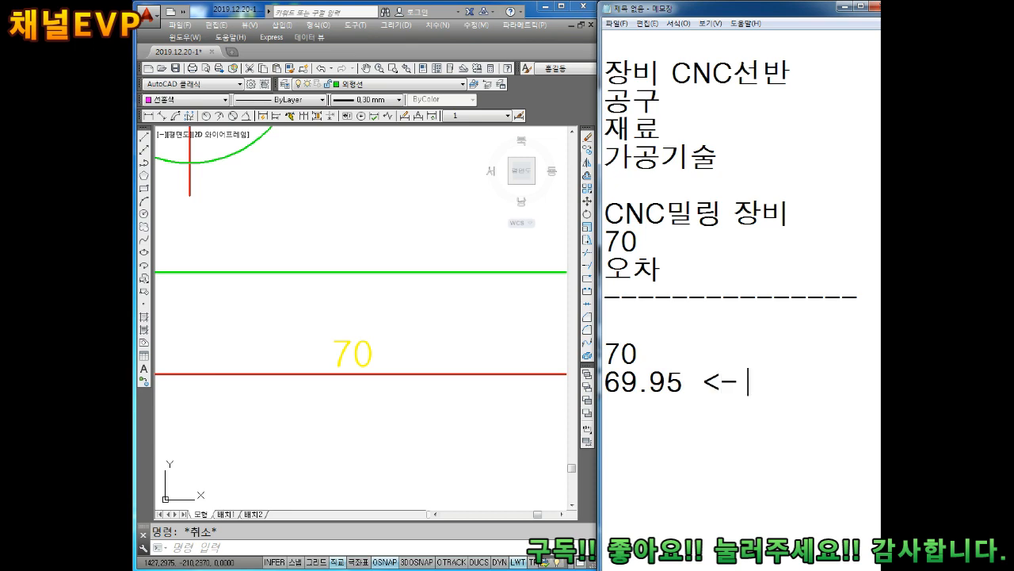
pyautogui.write(' ㅂ불량')
pyautogui.press('Return')
pyautogui.press('Return')
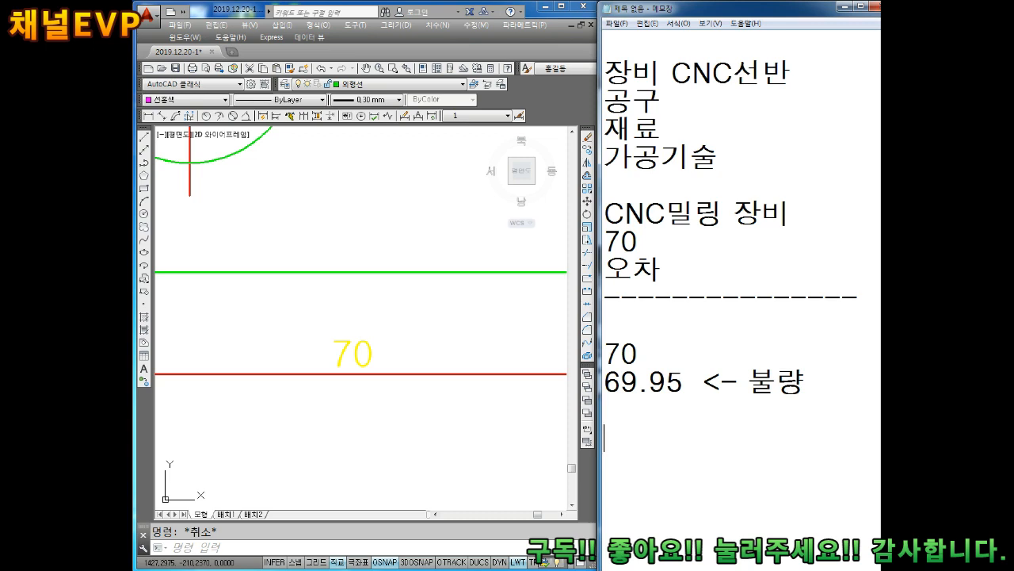
# Step: Add the line "70 <-" and, after a blank line, the lines "100", "90 불량" and "10 합격"
pyautogui.write('70 <-')
pyautogui.press('BackSpace')
pyautogui.write('100')
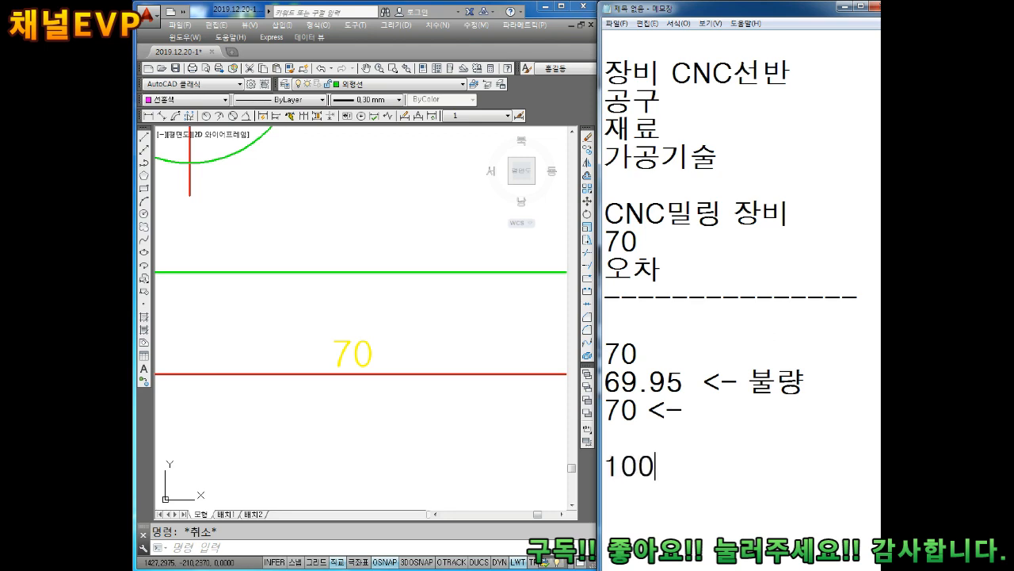
pyautogui.press('Return')
pyautogui.write('90 불량')
pyautogui.press('Return')
pyautogui.write('10 합격')
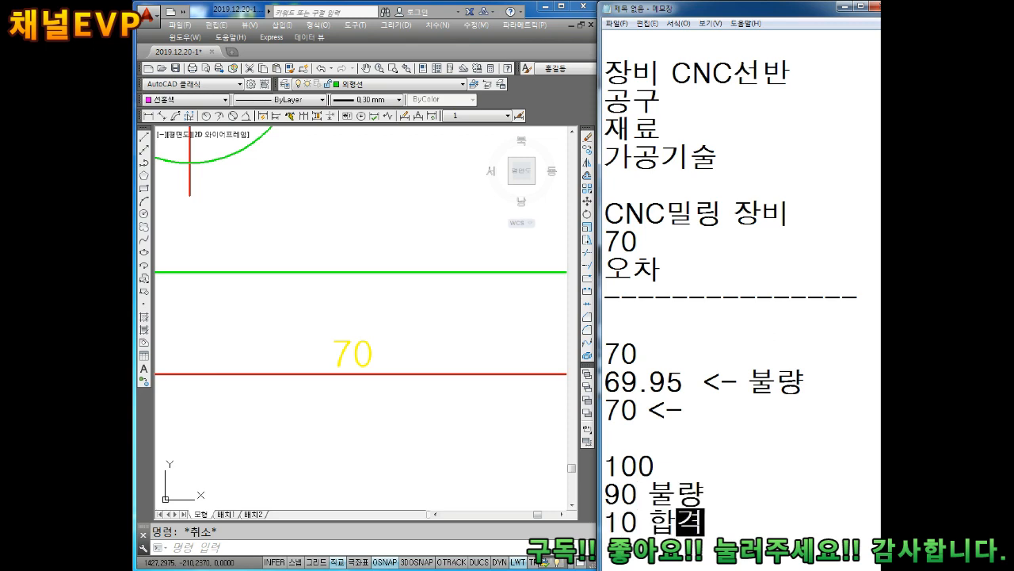
pyautogui.press('Return')
pyautogui.scroll(-2, 605, 564)
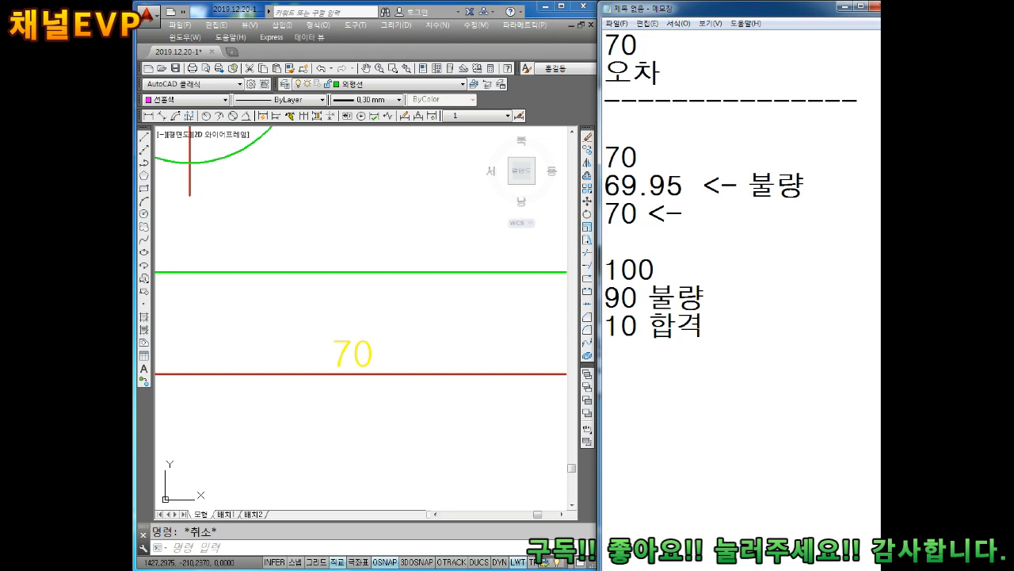
# Step: Add the line "70치수" below "10 합격" with a blank line before and after it
pyautogui.press('Up')
pyautogui.press('Up')
pyautogui.press('Up')
pyautogui.press('Up')
pyautogui.press('Up')
pyautogui.press('Up')
pyautogui.write('70치수')
pyautogui.press('Return')
pyautogui.press('Return')
# Step: Write the acceptance rule below "70치수" on three lines: "69.9~70.1 사이에", "치수가 들어오면" and "합격"
pyautogui.write('69.9~70.1')
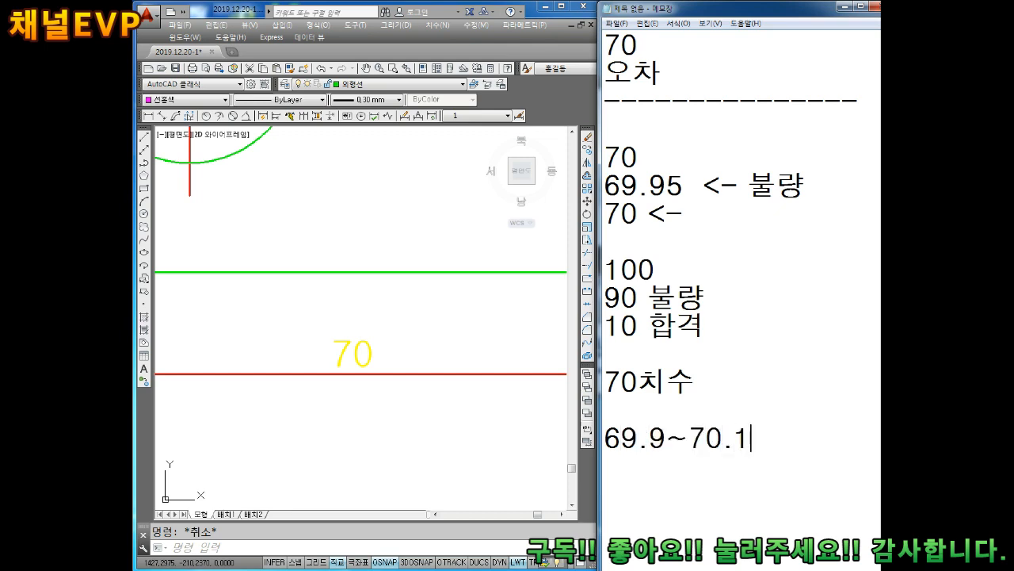
pyautogui.write(' 사이에')
pyautogui.press('Return')
pyautogui.write('ㅊ치수가 들어오면')
pyautogui.press('Return')
pyautogui.press('Return')
pyautogui.press('Return')
pyautogui.press('Return')
pyautogui.press('Return')
pyautogui.press('Up')
pyautogui.press('Up')
pyautogui.press('Up')
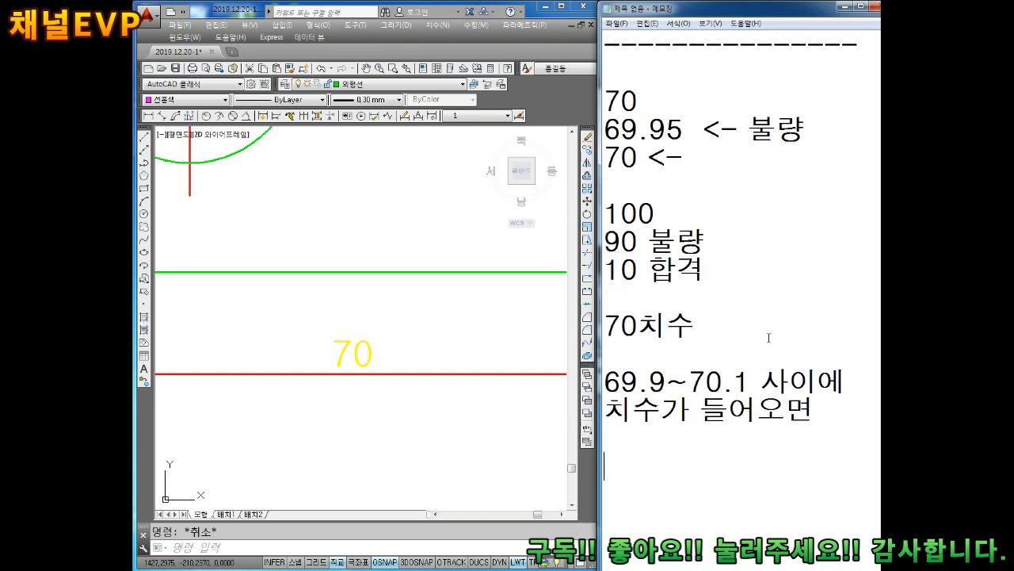
pyautogui.write('합격')
pyautogui.press('Return')
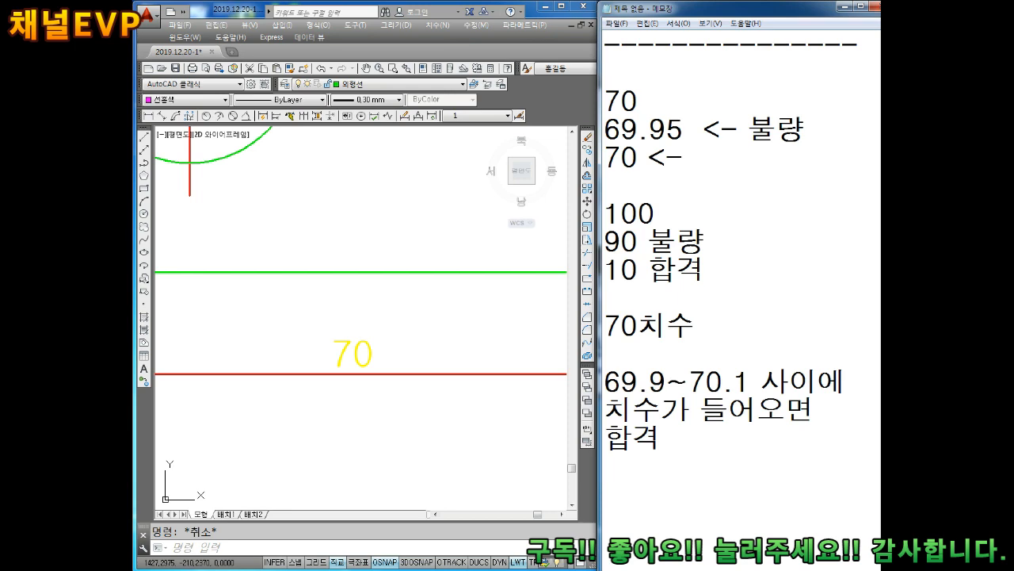
# Step: Add the line "일반공차" below "합격", separated by a blank line and followed by blank lines
pyautogui.press('Return')
pyautogui.press('Return')
pyautogui.press('Return')
pyautogui.press('Up')
pyautogui.press('Up')
pyautogui.press('Up')
pyautogui.write('일반공차')
pyautogui.press('Return')
pyautogui.press('Return')
pyautogui.press('Return')
pyautogui.press('Return')
pyautogui.press('Return')
# Step: Add the line "조립공차" below "일반공차", separated by a blank line and followed by blank lines
pyautogui.press('Up')
pyautogui.press('Up')
pyautogui.press('Up')
pyautogui.press('Up')
pyautogui.write('조립')
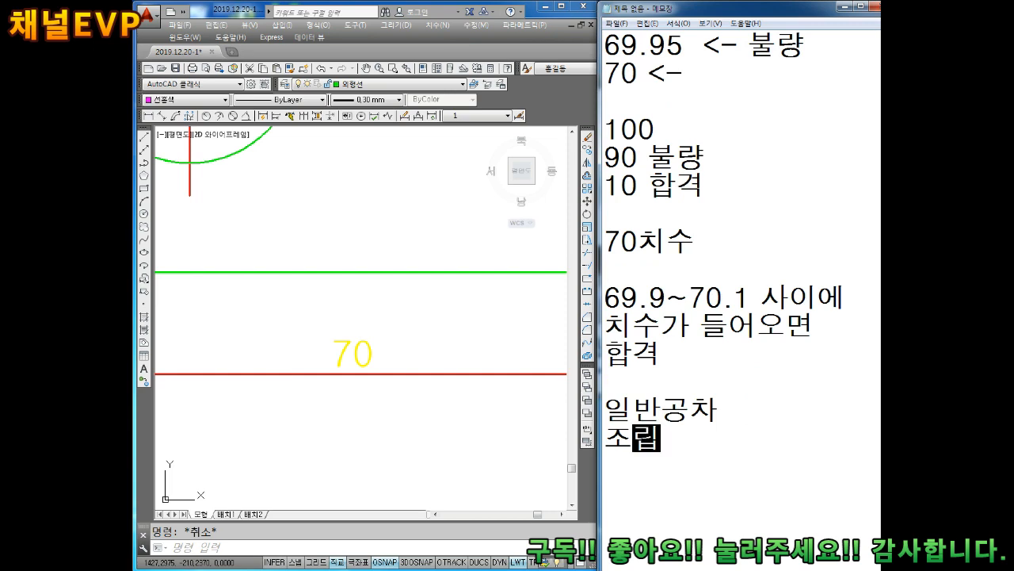
pyautogui.write('공차')
pyautogui.press('Left')
pyautogui.press('Left')
pyautogui.press('Left')
pyautogui.press('Left')
pyautogui.press('Return')
pyautogui.press('Right')
pyautogui.press('Right')
pyautogui.press('Right')
pyautogui.press('Right')
pyautogui.press('Return')
pyautogui.press('Return')
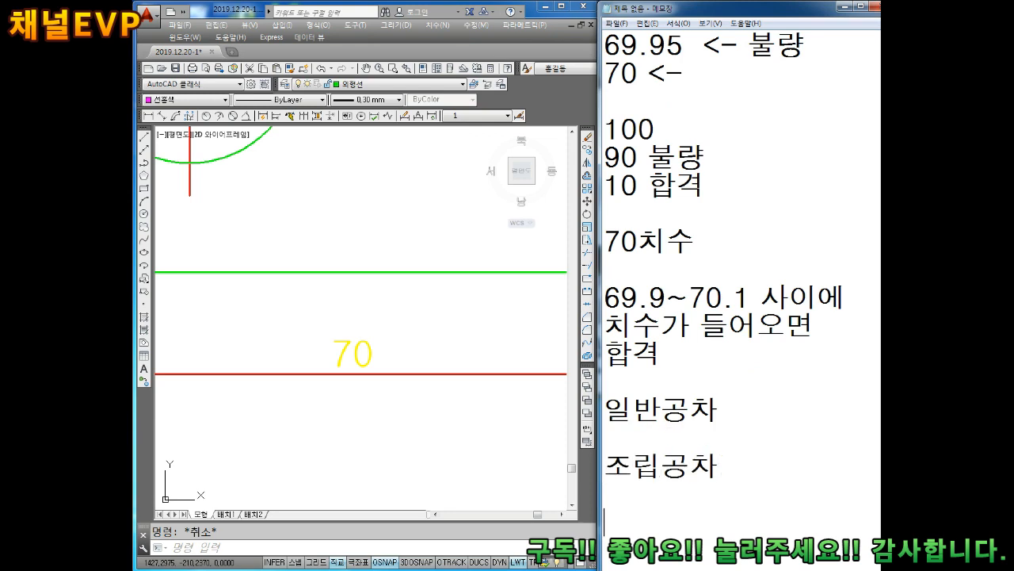
# Step: Write "축(외경) -공차" on the line directly below "조립공차"
pyautogui.press('Return')
pyautogui.press('Return')
pyautogui.press('Return')
pyautogui.press('Up')
pyautogui.press('Up')
pyautogui.press('Up')
pyautogui.press('Up')
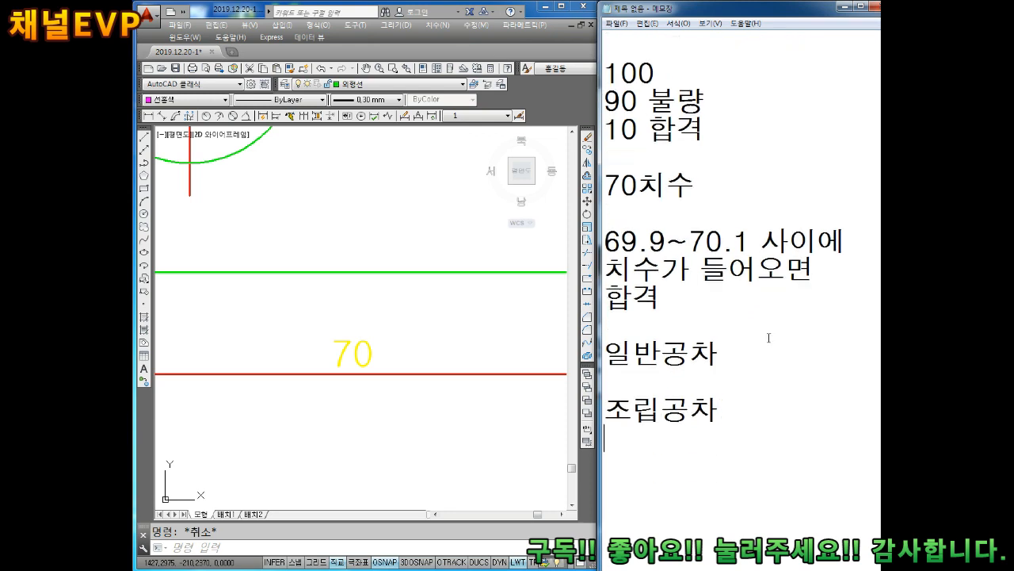
pyautogui.write('축(외경)')
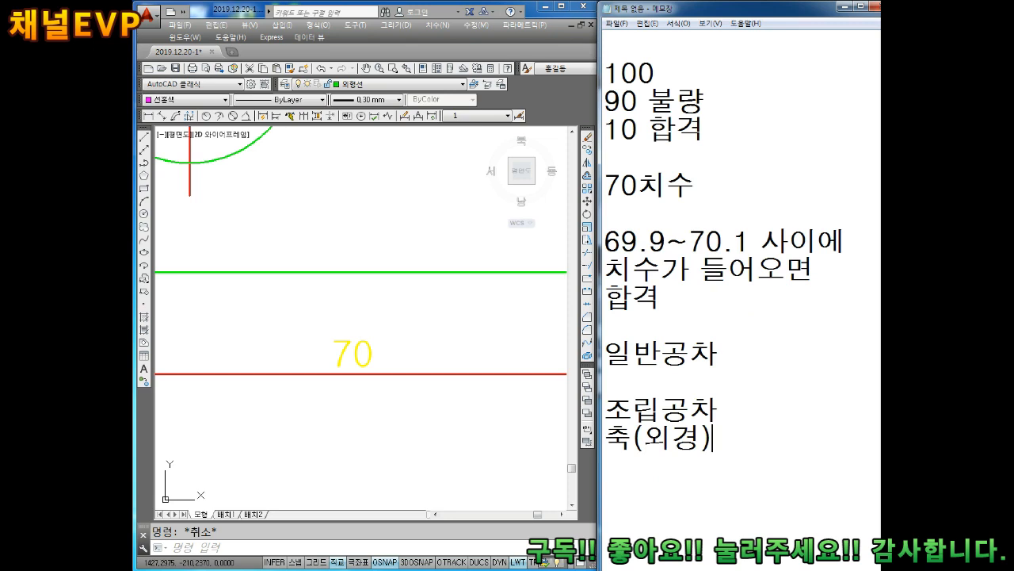
pyautogui.write('ㅓ')
pyautogui.write('공차')
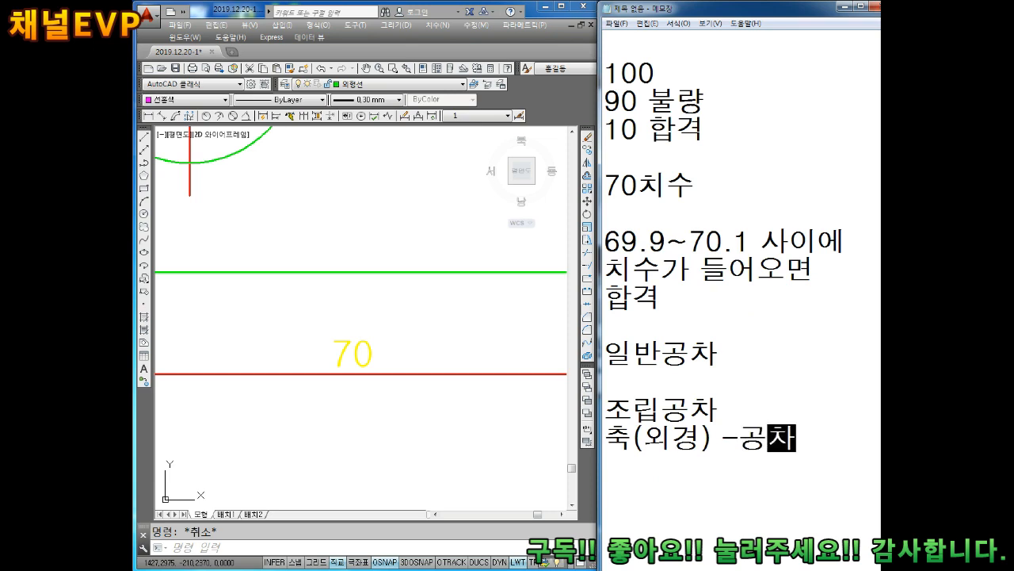
# Step: Enclose the minus sign in double quotes and separate it with a space, making the line read 축(외경) "-" 공차
pyautogui.press('Left')
pyautogui.press('Left')
pyautogui.press('Right')
pyautogui.press('Left')
pyautogui.press('Left')
pyautogui.press('Left')
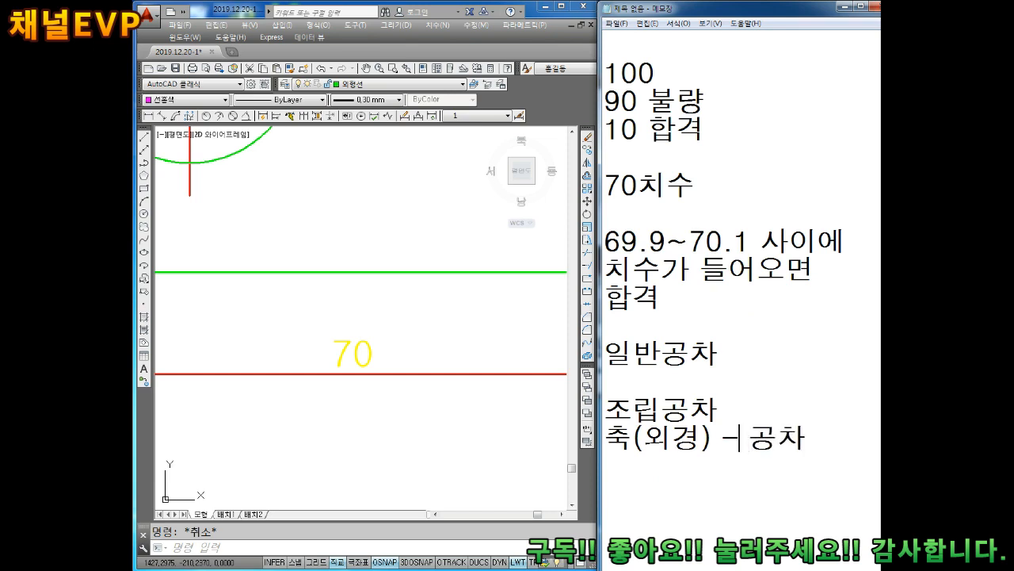
pyautogui.write('"')
pyautogui.press('Right')
pyautogui.write('"')
pyautogui.press('Right')
pyautogui.press('Right')
pyautogui.press('Right')
# Step: Add the line 캡(내경) "+" 공차 below the 축(외경) line, followed by a blank line
pyautogui.press('Return')
pyautogui.write('캡(내겨ㅇ) +')
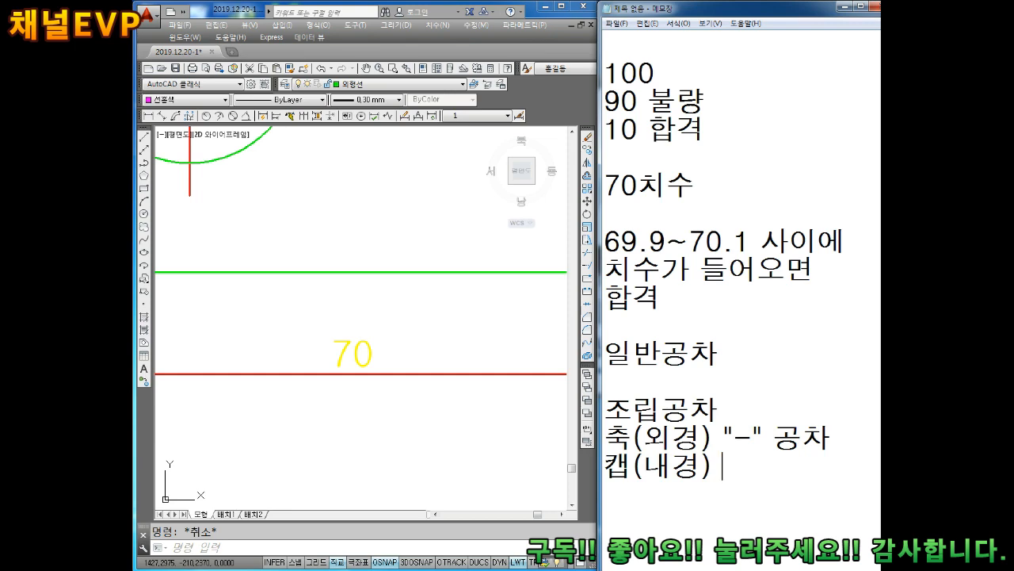
pyautogui.press('Left')
pyautogui.write('"')
pyautogui.press('Right')
pyautogui.write('" 공차')
pyautogui.press('Return')
pyautogui.press('Return')
# Step: Append "(정밀공차)" to the "조립공차" heading
pyautogui.press('Up')
pyautogui.press('Up')
pyautogui.press('Up')
pyautogui.press('Up')
pyautogui.press('Right')
pyautogui.press('Right')
pyautogui.press('Right')
pyautogui.press('Right')
pyautogui.write('(정밀공')
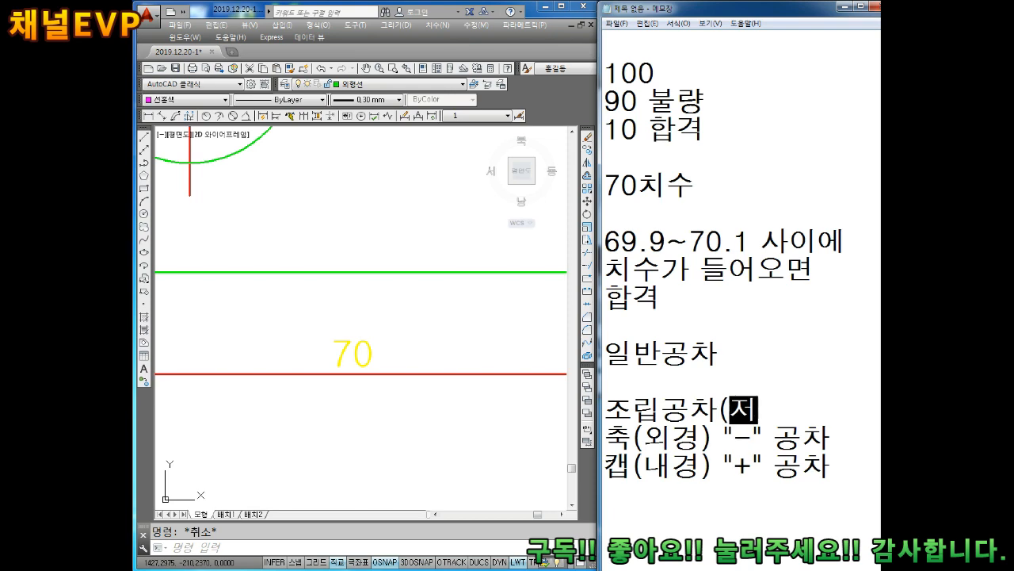
pyautogui.write('차)')
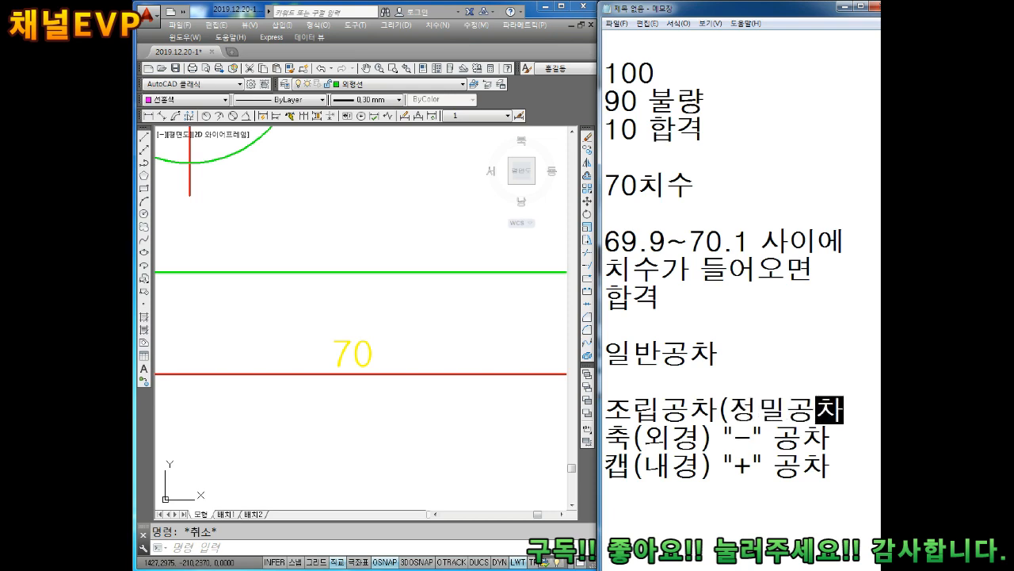
# Step: Add blank lines at the end of the notes and three more between "일반공차" and "조립공차(정밀공차)"
pyautogui.press('Down')
pyautogui.press('Down')
pyautogui.press('Down')
pyautogui.press('Down')
pyautogui.press('Return')
pyautogui.press('Return')
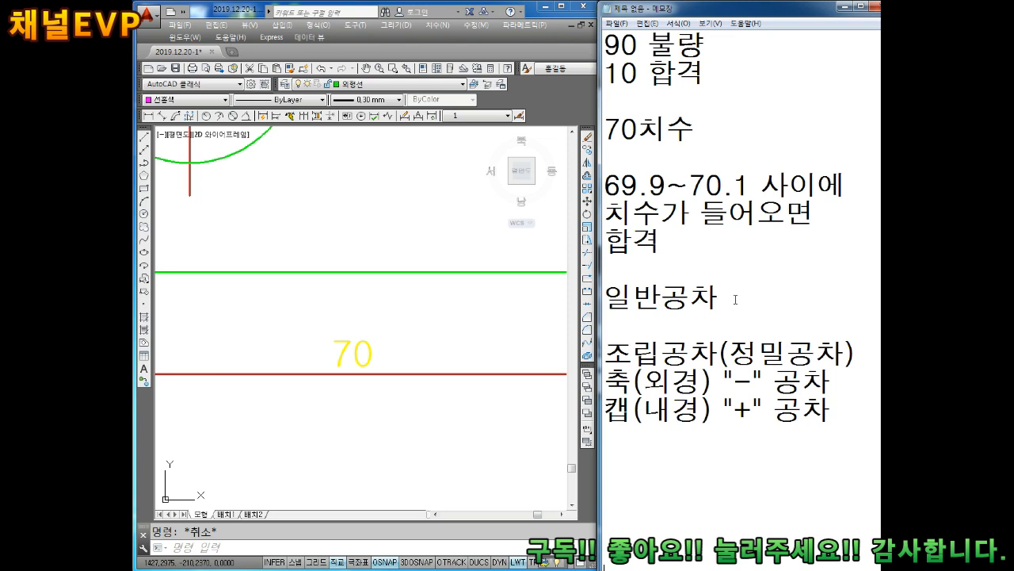
pyautogui.press('Return')
pyautogui.press('Return')
pyautogui.press('Return')
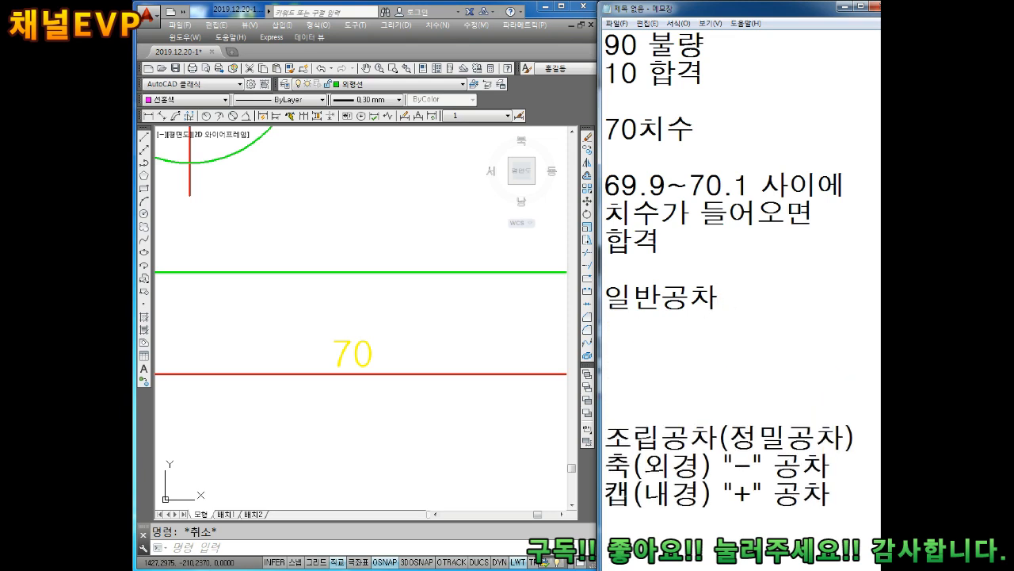
# Step: Write the note "조립에 해당안됨" and "치수" on two lines below "일반공차"
pyautogui.press('Up')
pyautogui.write('ㅈㅎ르')
pyautogui.press('BackSpace')
pyautogui.press('BackSpace')
pyautogui.press('BackSpace')
pyautogui.write('조립에 ')
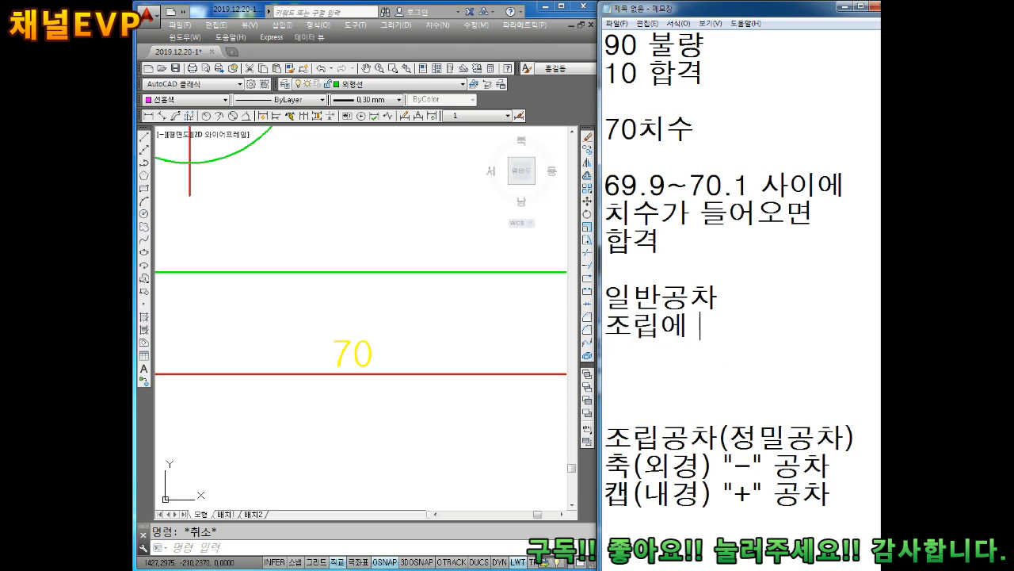
pyautogui.write('해당안됨')
pyautogui.press('Return')
pyautogui.press('Return')
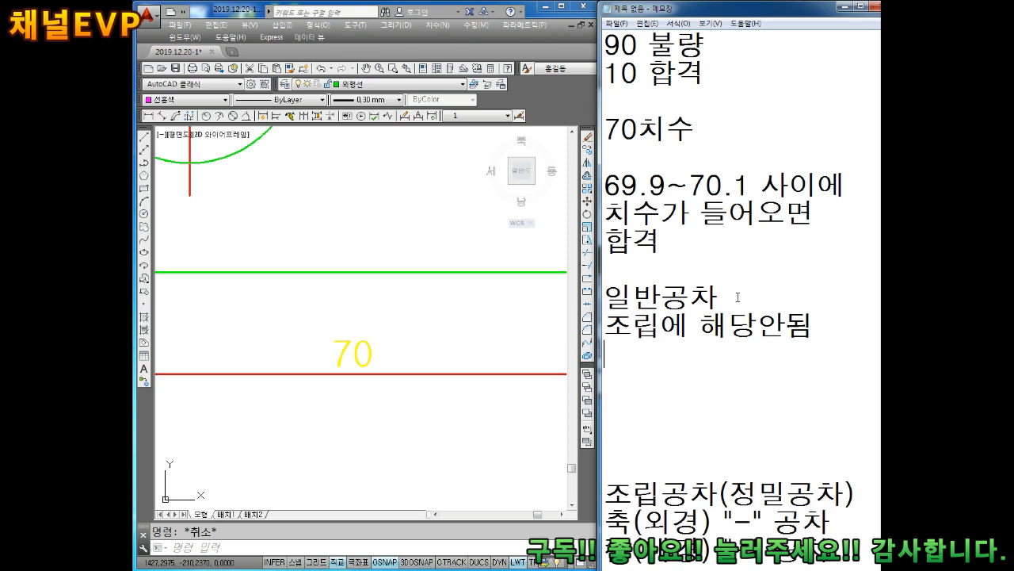
pyautogui.write('치수')
# Step: Insert "+-" directly below "일반공차", leaving blank lines before "조립에 해당안됨"
pyautogui.press('Up')
pyautogui.press('Up')
pyautogui.press('Right')
pyautogui.press('Right')
pyautogui.press('Return')
pyautogui.press('Return')
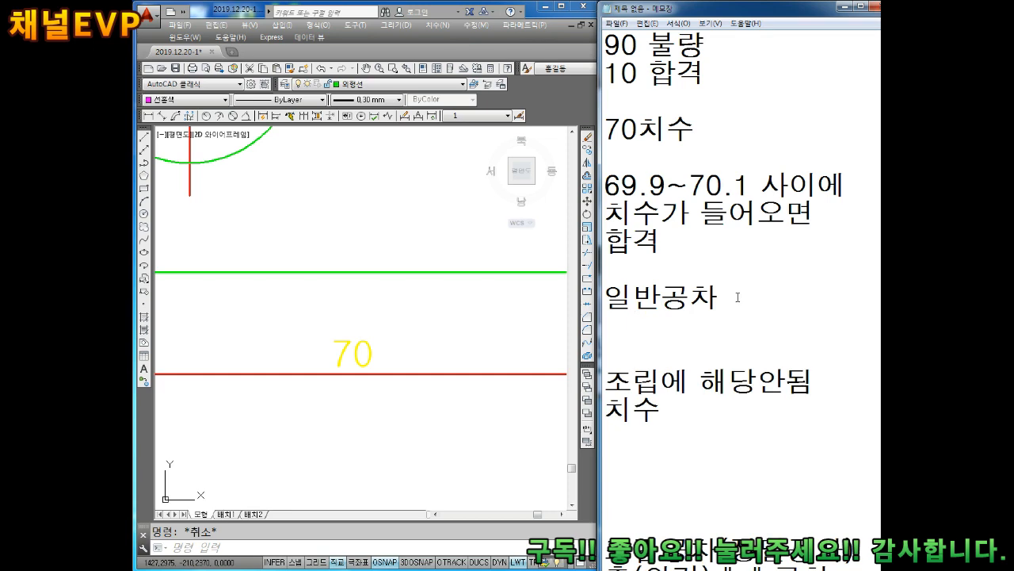
pyautogui.write('+-')
# Step: Switch to AutoCAD and place a quick leader pointing up below the 70 dimension, opening its multiline text for entry
pyautogui.click(353, 319)
pyautogui.scroll(-2, 360, 301)
pyautogui.moveTo(366, 320)
pyautogui.mouseDown(button='middle')
pyautogui.moveTo(369, 251)
pyautogui.moveTo(322, 228)
pyautogui.mouseUp(button='middle')
pyautogui.scroll(2, 375, 255)
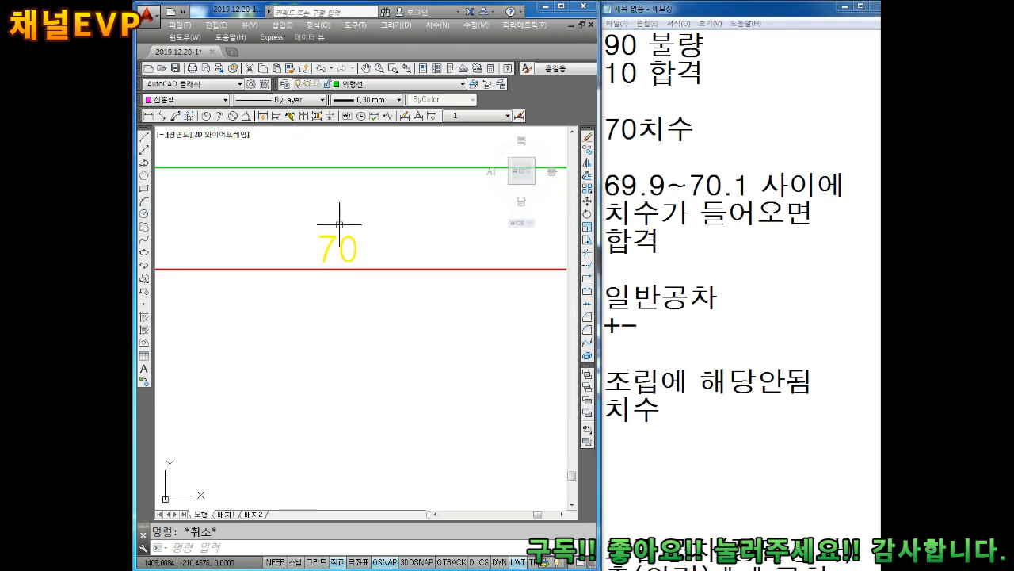
pyautogui.click(291, 117)
pyautogui.click(272, 307)
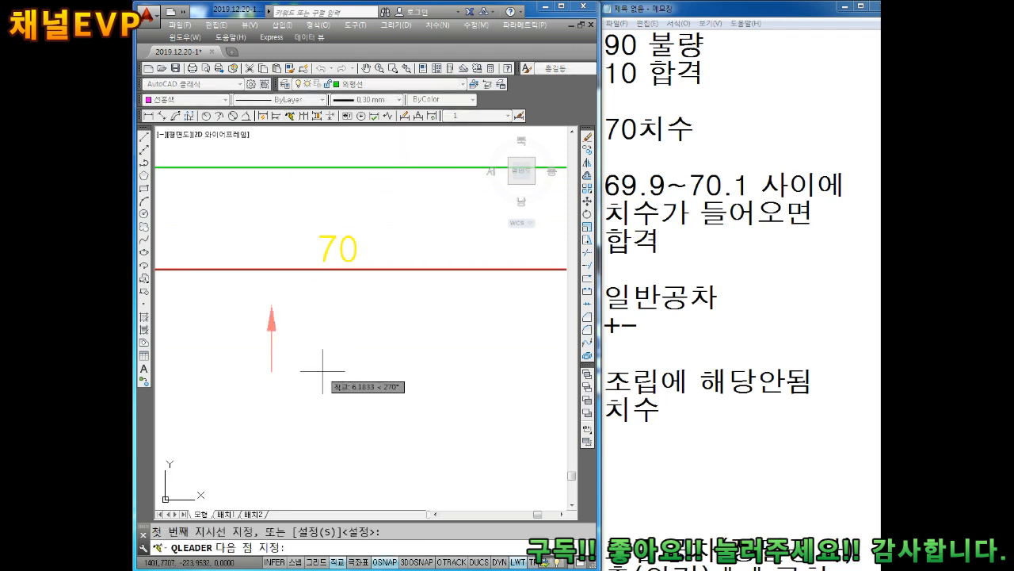
pyautogui.click(290, 400)
pyautogui.press('Return')
pyautogui.press('Return')
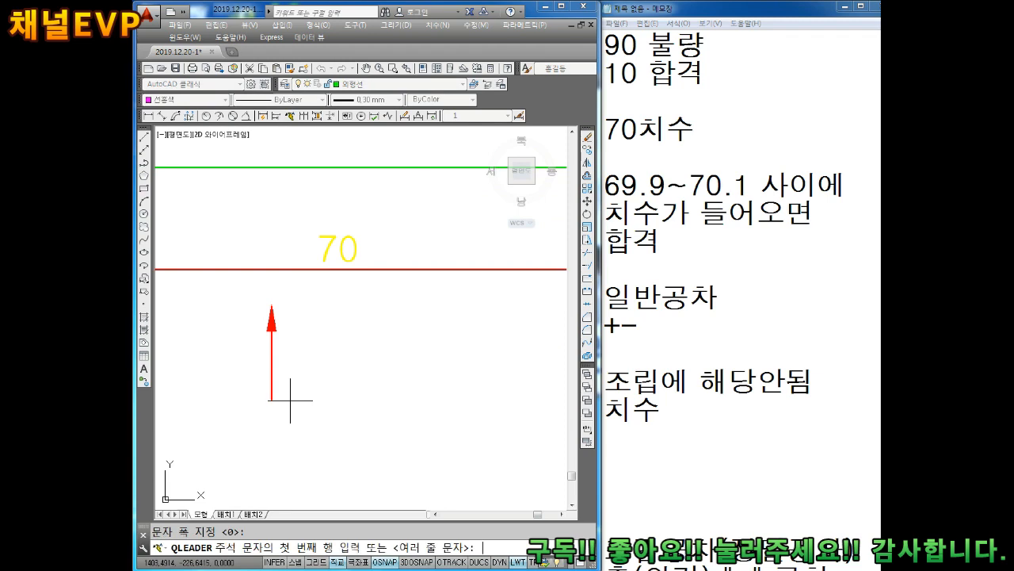
pyautogui.press('Return')
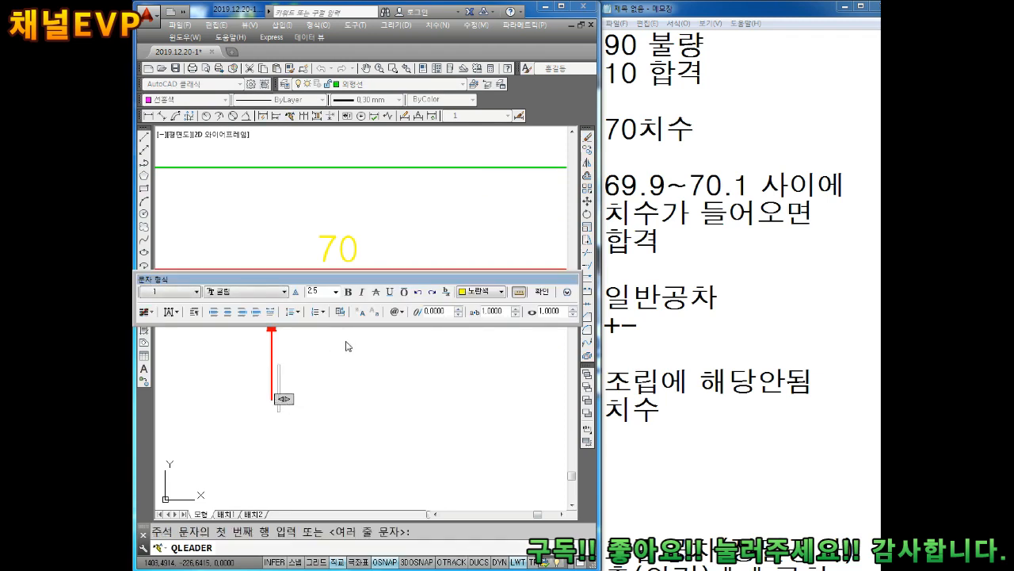
# Step: Enter two plus/minus signs in the leader text, one from the symbol list and one with the code %%p
pyautogui.click(401, 313)
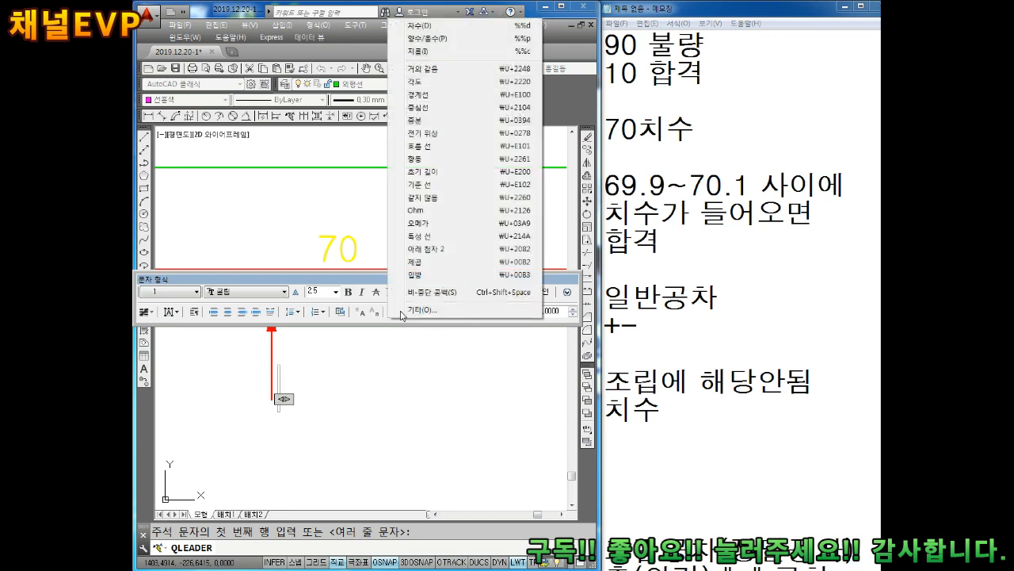
pyautogui.click(433, 38)
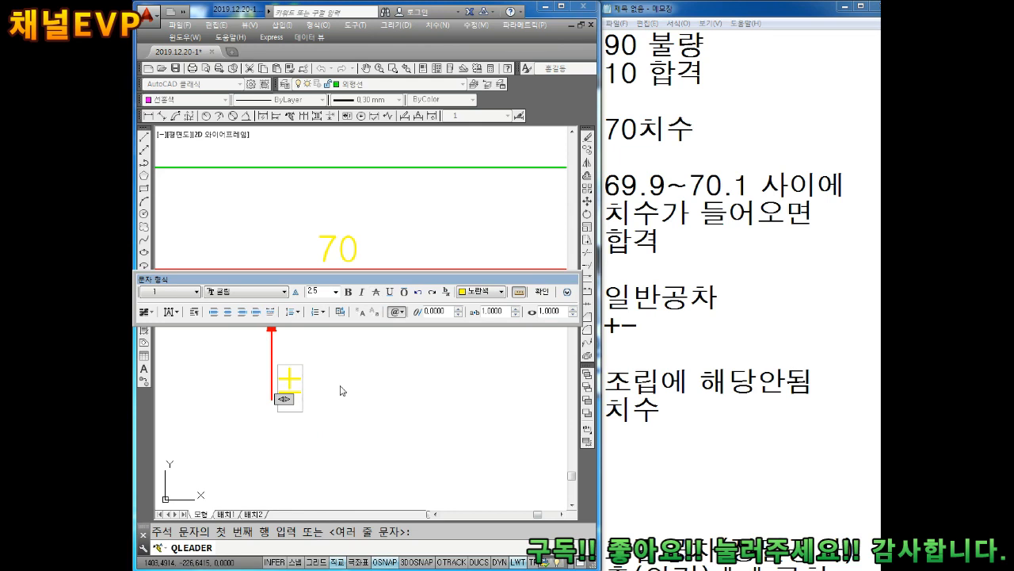
pyautogui.write('%%p')
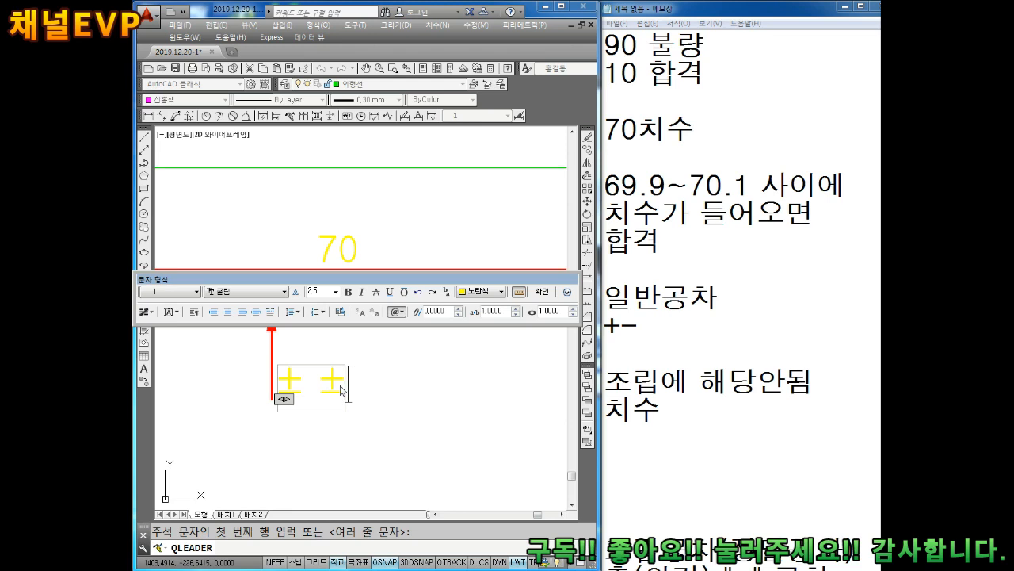
# Step: Switch to Notepad and add the line "%%P" below "+-", keeping blank lines before "조립에 해당안됨"
pyautogui.click(630, 417)
pyautogui.click(660, 414)
pyautogui.press('Return')
pyautogui.press('Return')
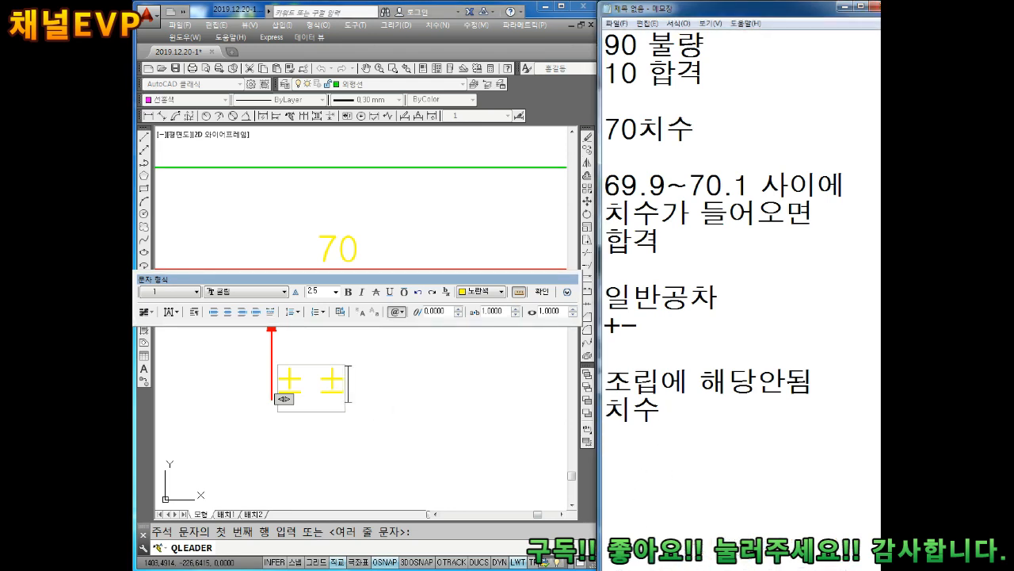
pyautogui.press('Up')
pyautogui.press('Up')
pyautogui.press('Up')
pyautogui.press('Up')
pyautogui.press('Return')
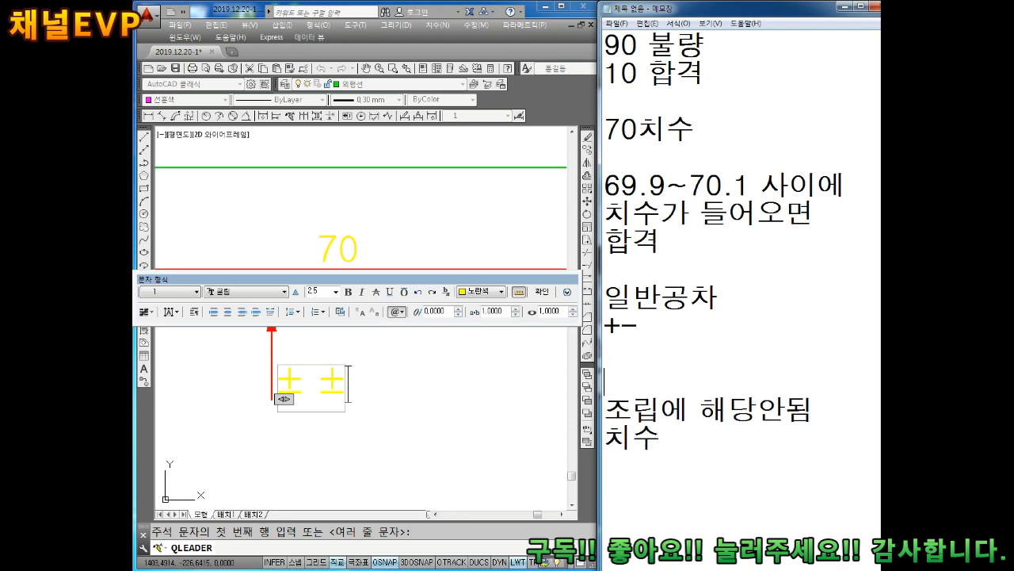
pyautogui.write('%%P')
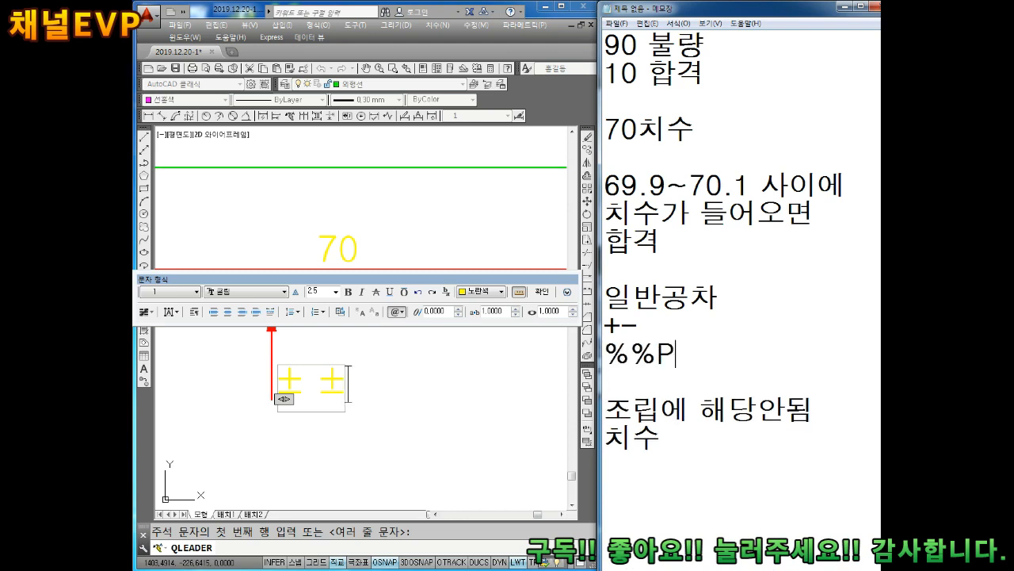
pyautogui.press('Return')
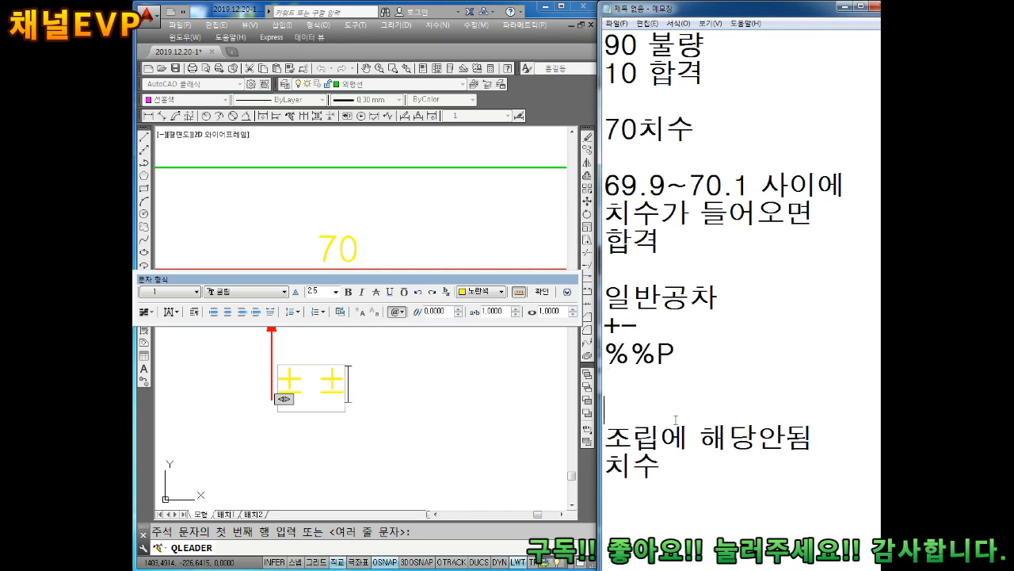
# Step: Accept the leader text below the 70 dimension in AutoCAD
pyautogui.click(411, 408)
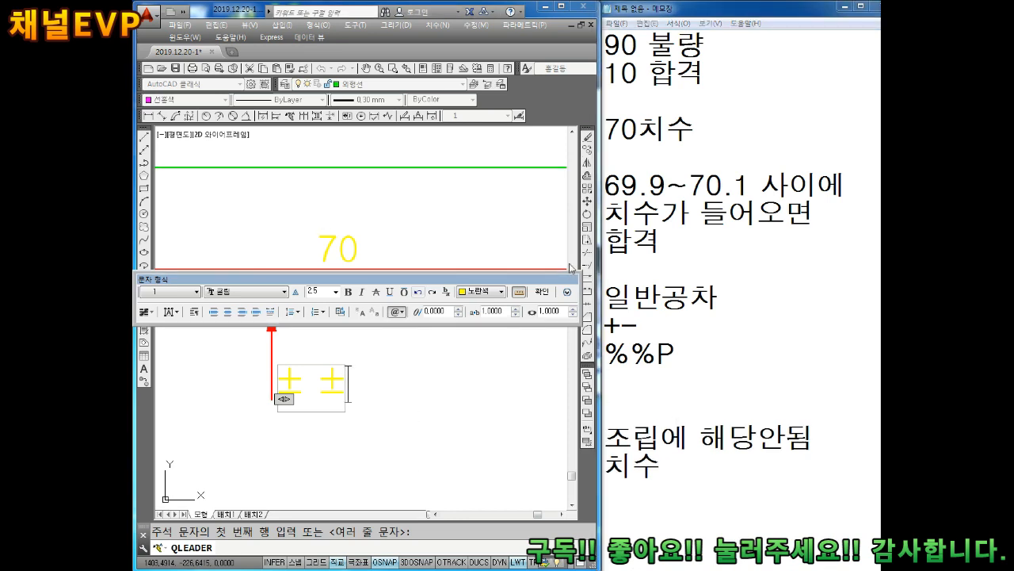
pyautogui.click(541, 291)
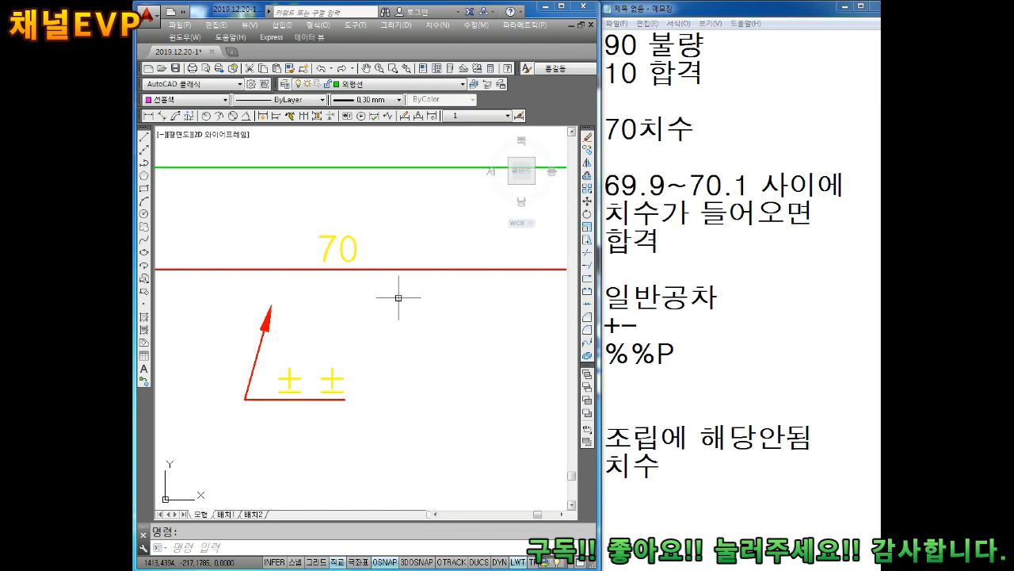
pyautogui.scroll(-4, 396, 287)
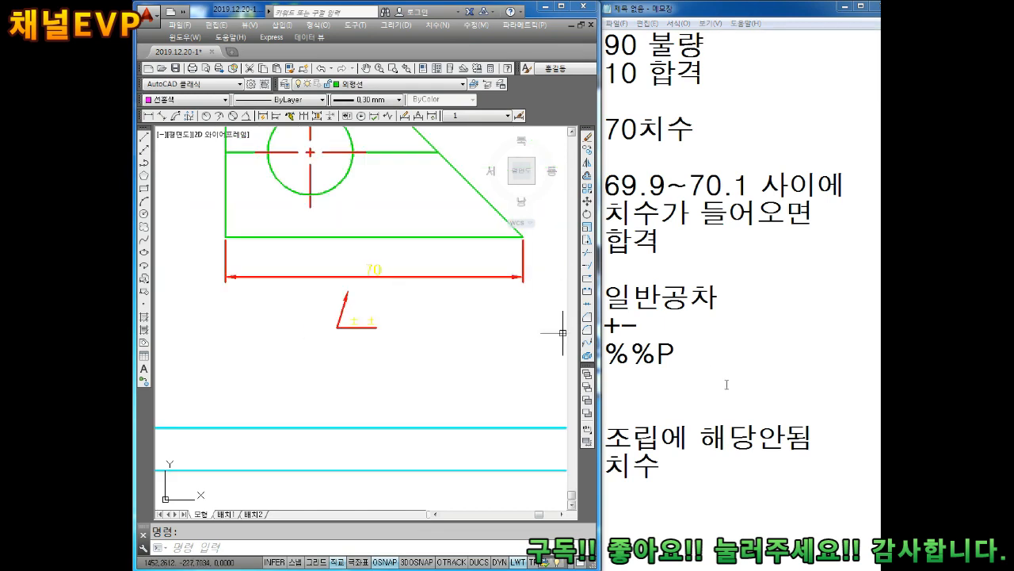
pyautogui.click(702, 397)
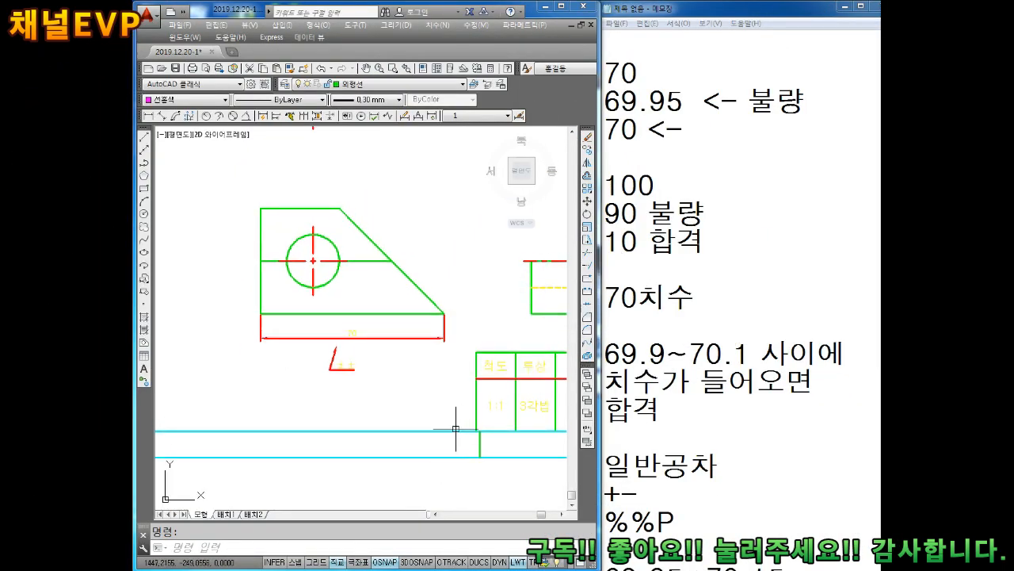
pyautogui.moveTo(393, 317); pyautogui.dragTo(409, 343, button='middle')
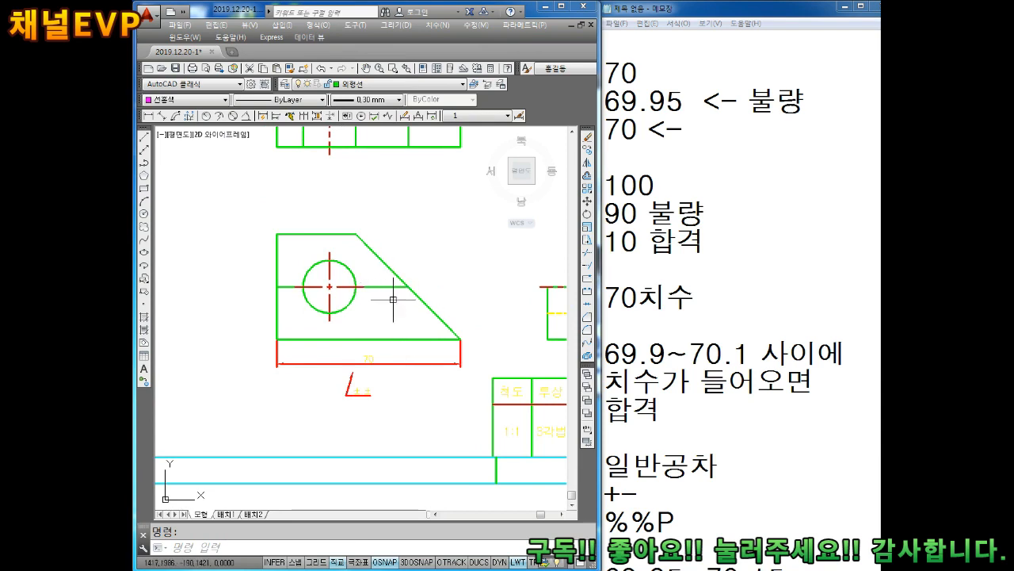
# Step: Open the Dimension Style Manager
pyautogui.press('Escape')
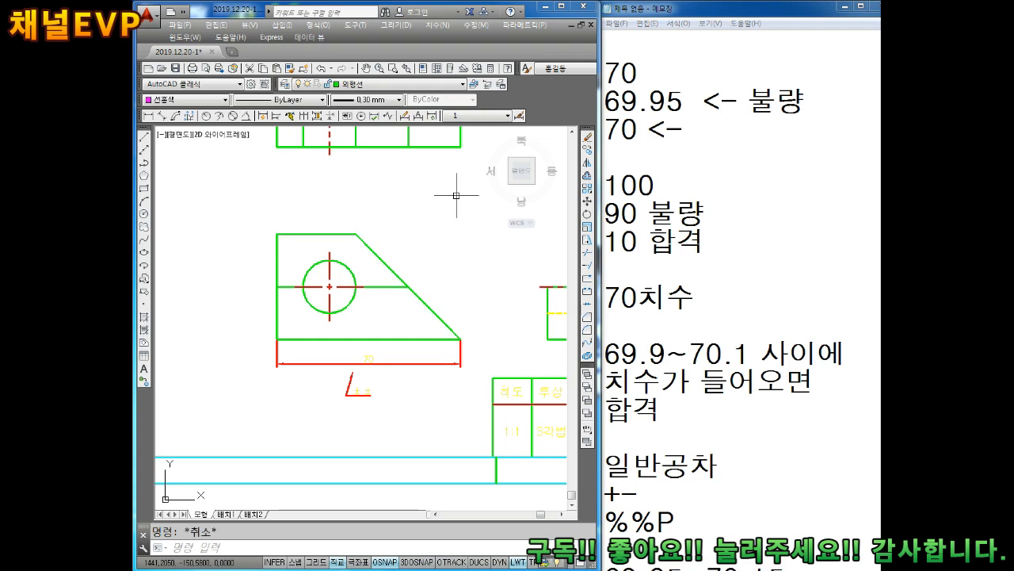
pyautogui.write('d')
pyautogui.press('Return')
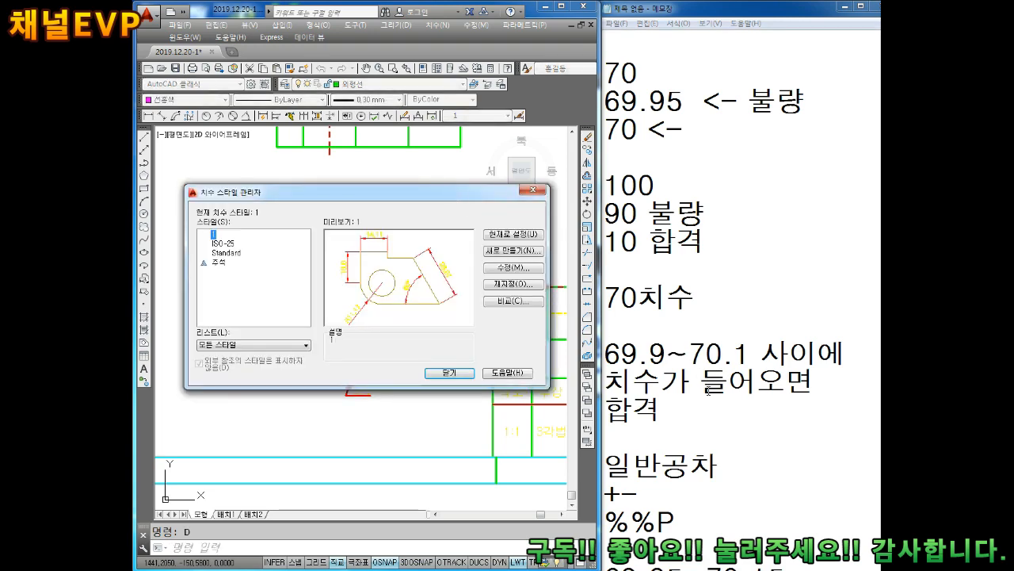
# Step: Switch to Notepad and add the line "D엔터" in the empty area at the end of the notes
pyautogui.click(767, 457)
pyautogui.scroll(-10, 768, 457)
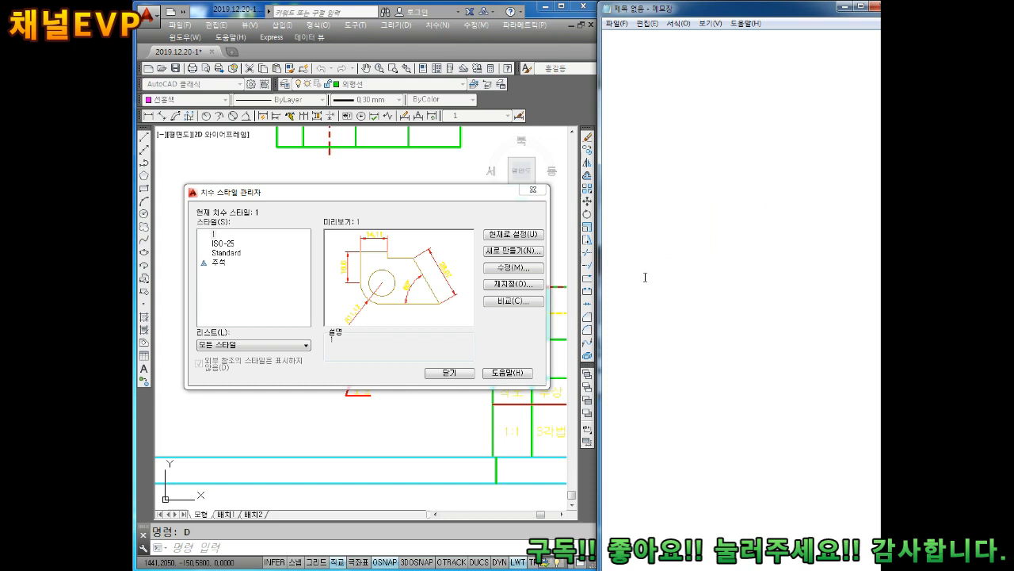
pyautogui.scroll(-1, 642, 180)
pyautogui.write('ㅇ')
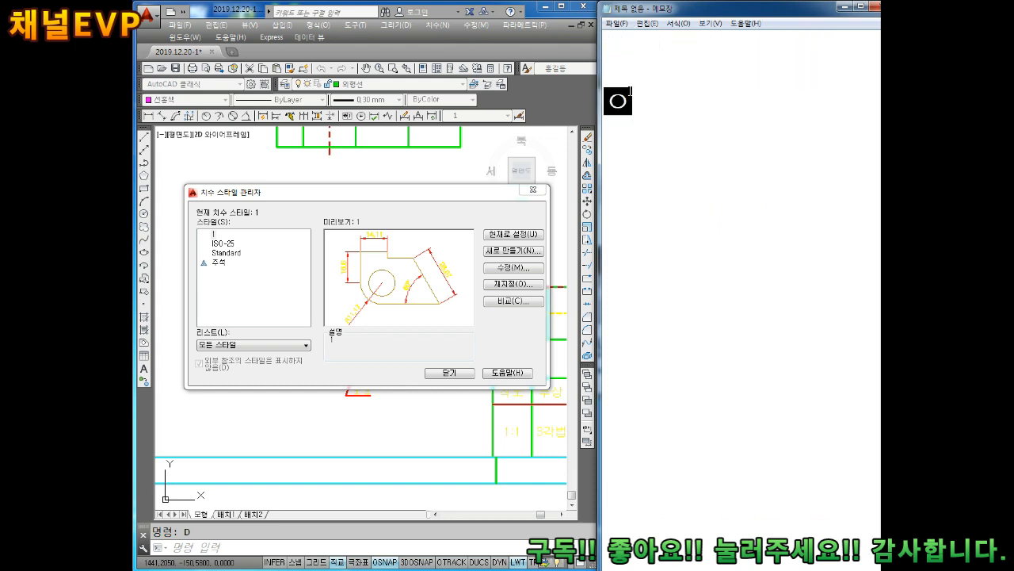
pyautogui.press('BackSpace')
pyautogui.write('ㅇ')
pyautogui.press('BackSpace')
pyautogui.write('ㅇ')
pyautogui.press('BackSpace')
pyautogui.write('D에ㄴ터')
pyautogui.press('Return')
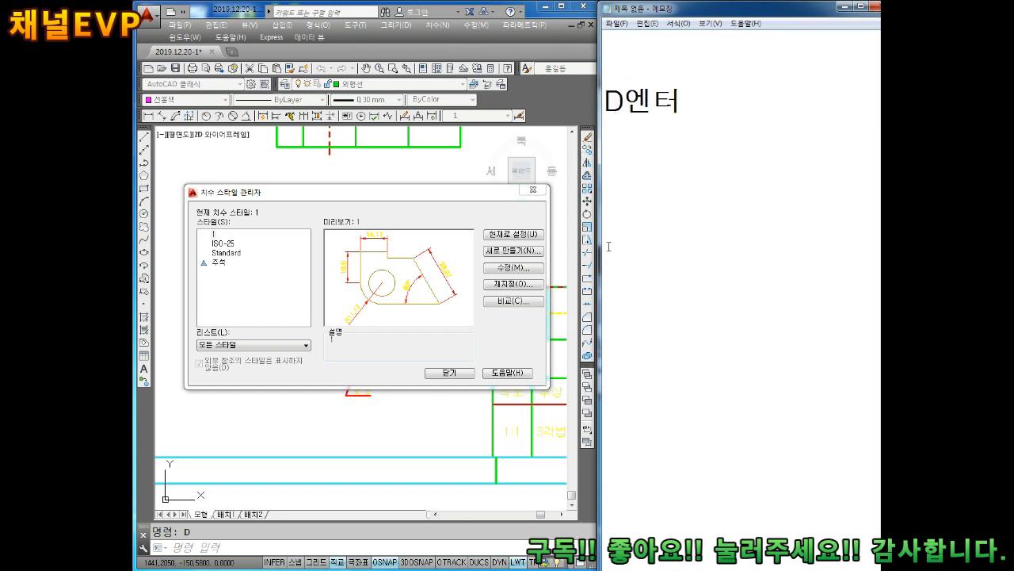
# Step: Preview the ISO-25 and Standard dimension styles, and create a new style named "일반0.05" based on style 1
pyautogui.click(218, 240)
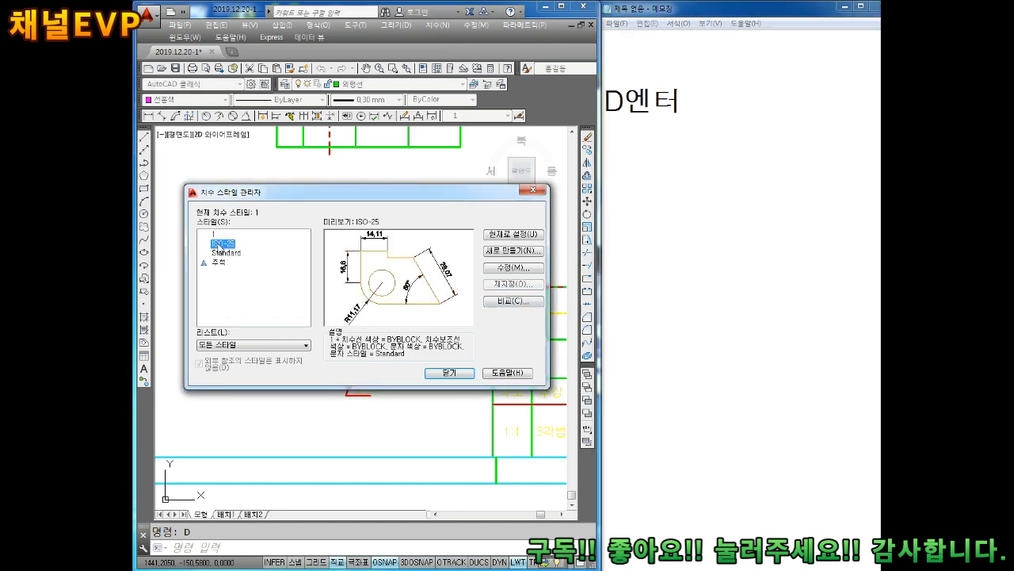
pyautogui.click(226, 253)
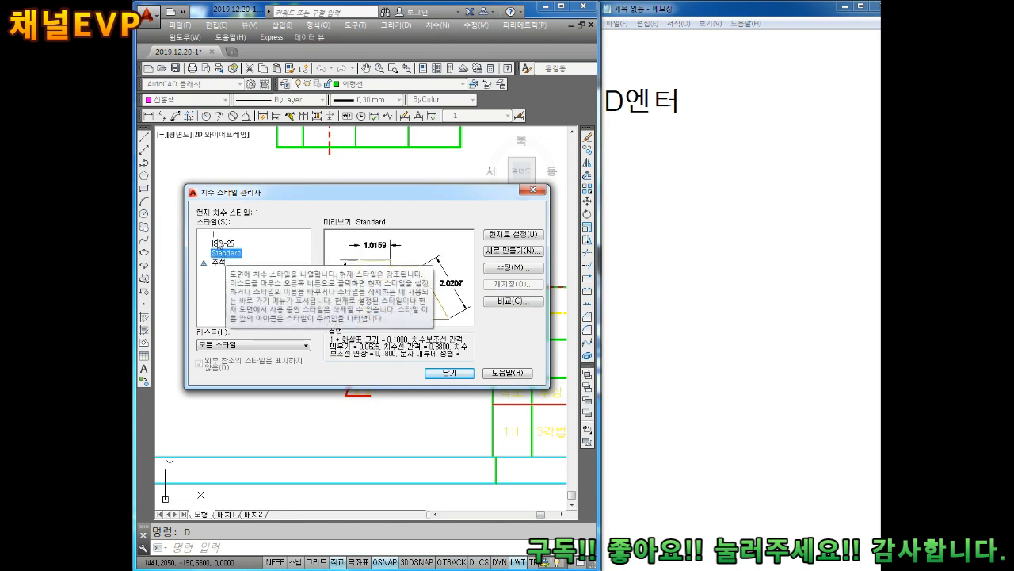
pyautogui.click(214, 234)
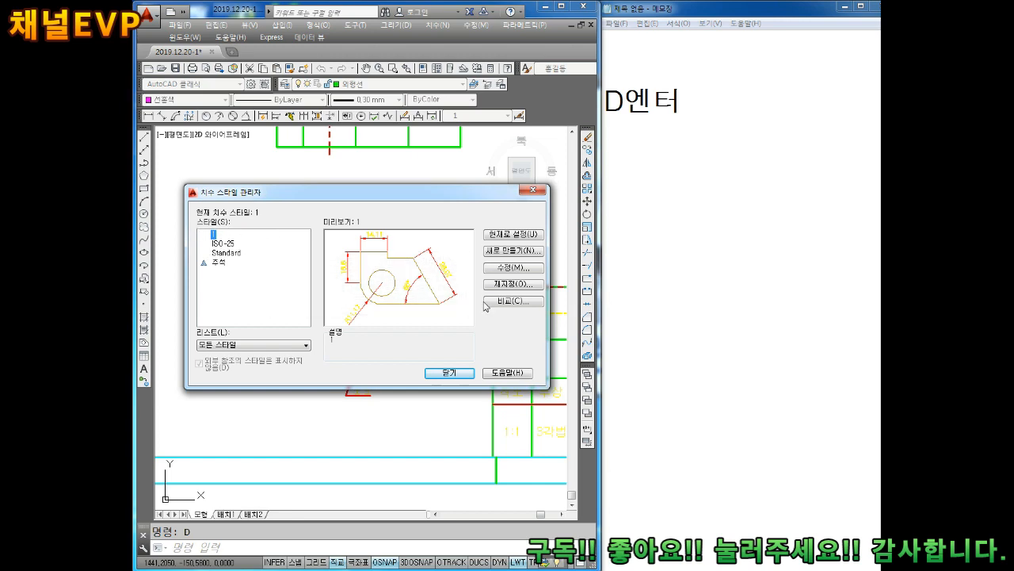
pyautogui.click(520, 252)
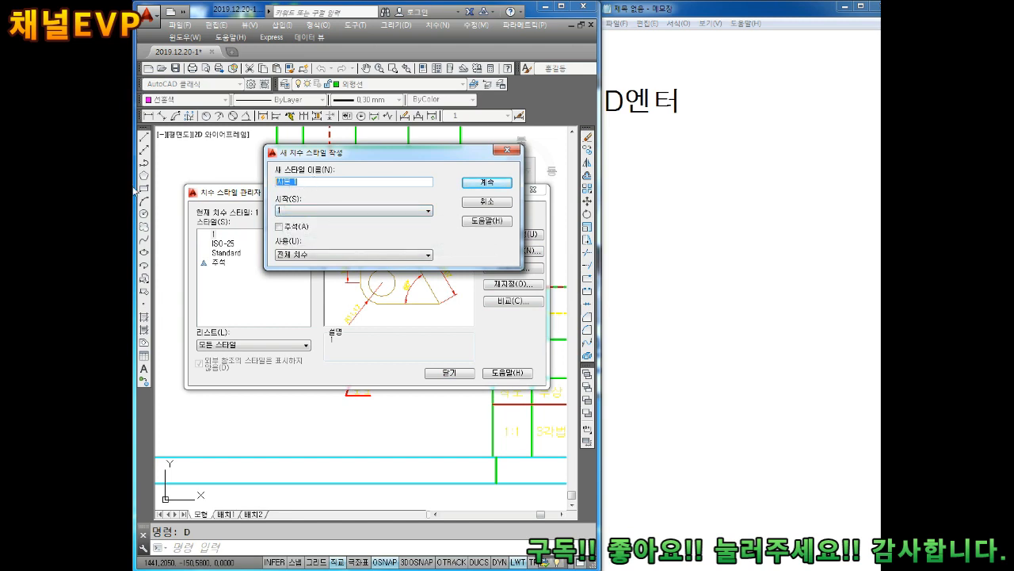
pyautogui.write('D')
pyautogui.write('반0.05')
pyautogui.click(488, 184)
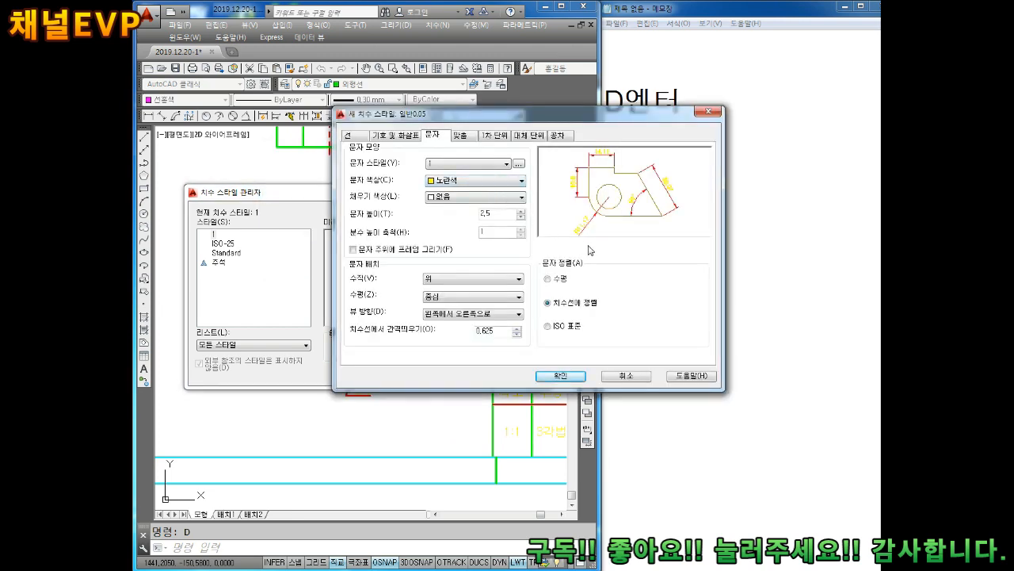
# Step: Review the new style's line, arrow, text and unit settings, then set its tolerance method to 대칭 and start entering the upper value
pyautogui.click(363, 136)
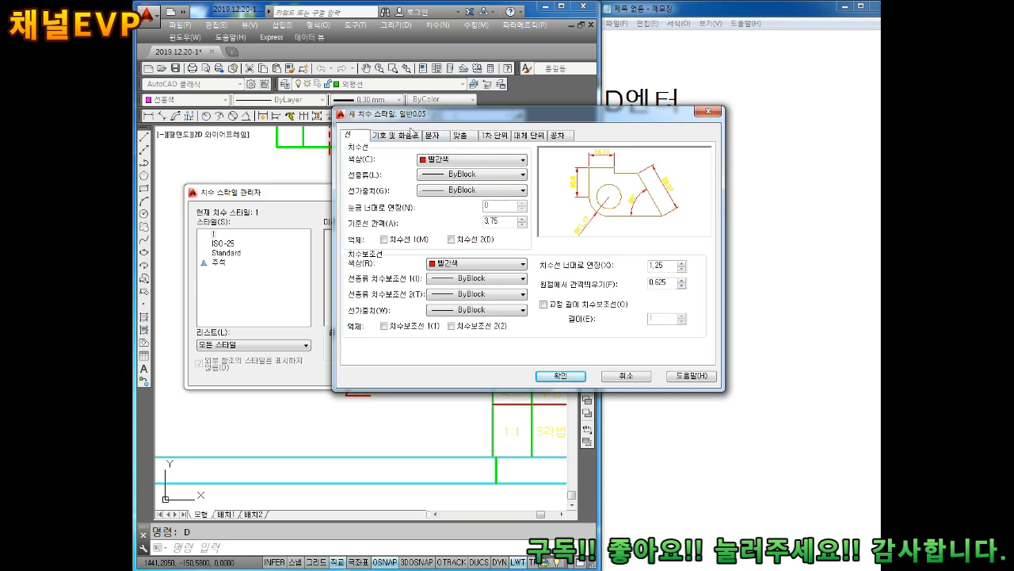
pyautogui.click(403, 136)
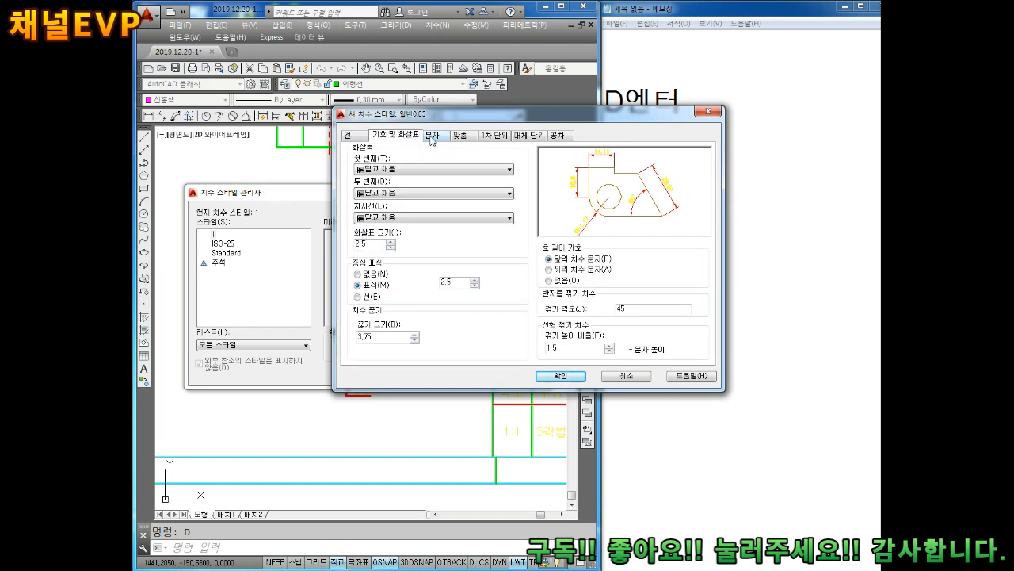
pyautogui.click(431, 138)
pyautogui.click(493, 141)
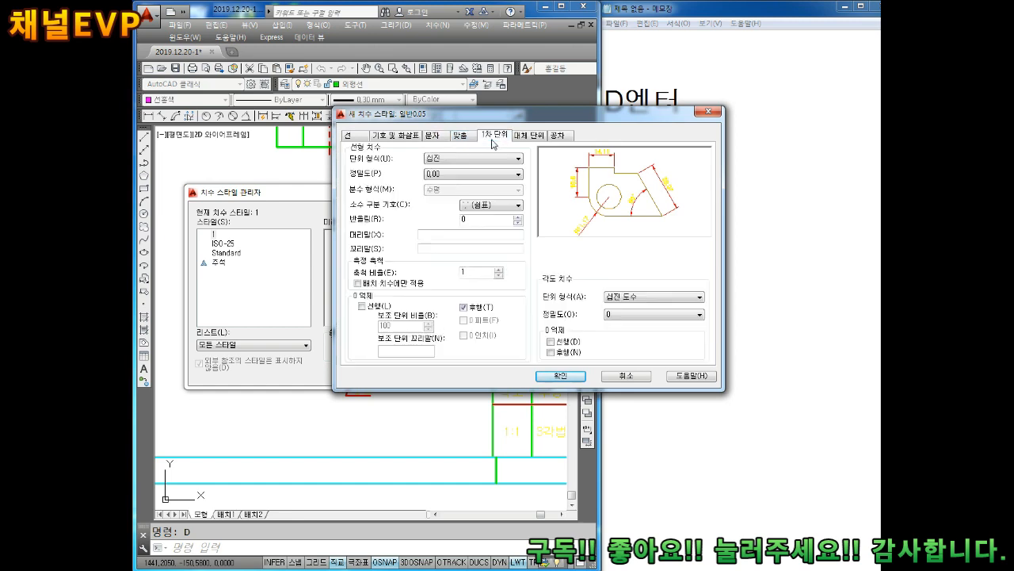
pyautogui.click(529, 141)
pyautogui.click(574, 142)
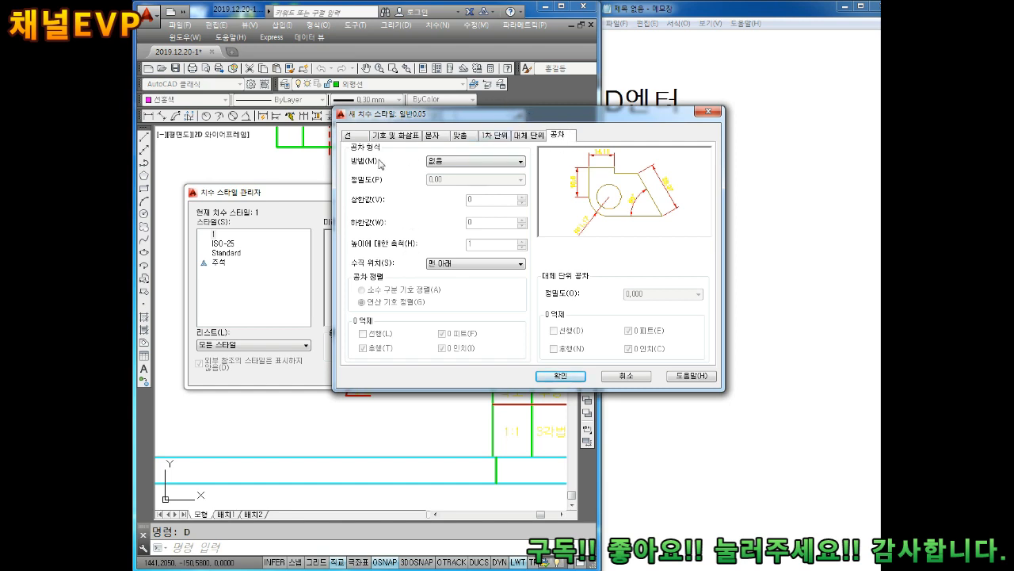
pyautogui.click(454, 162)
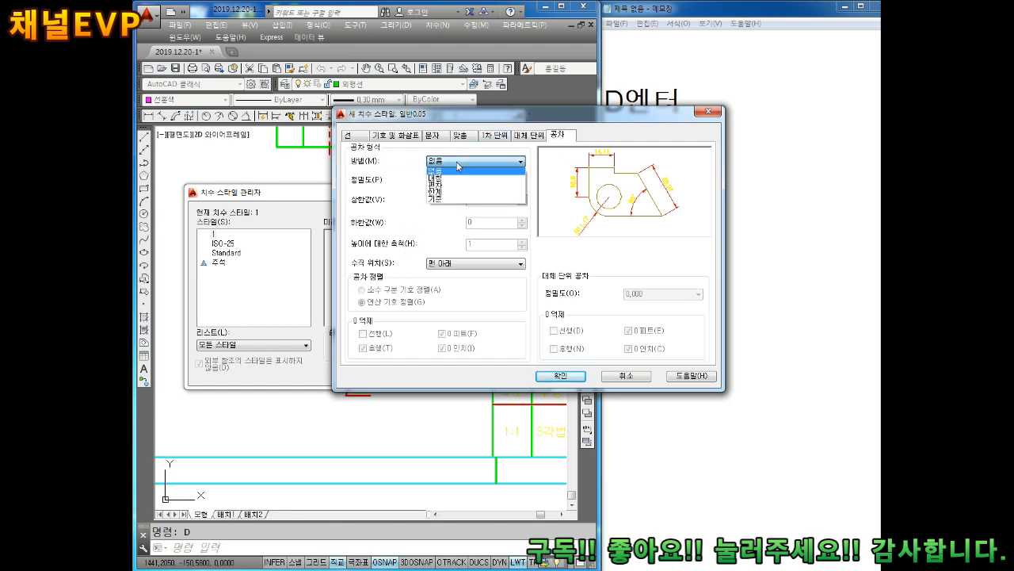
pyautogui.click(450, 180)
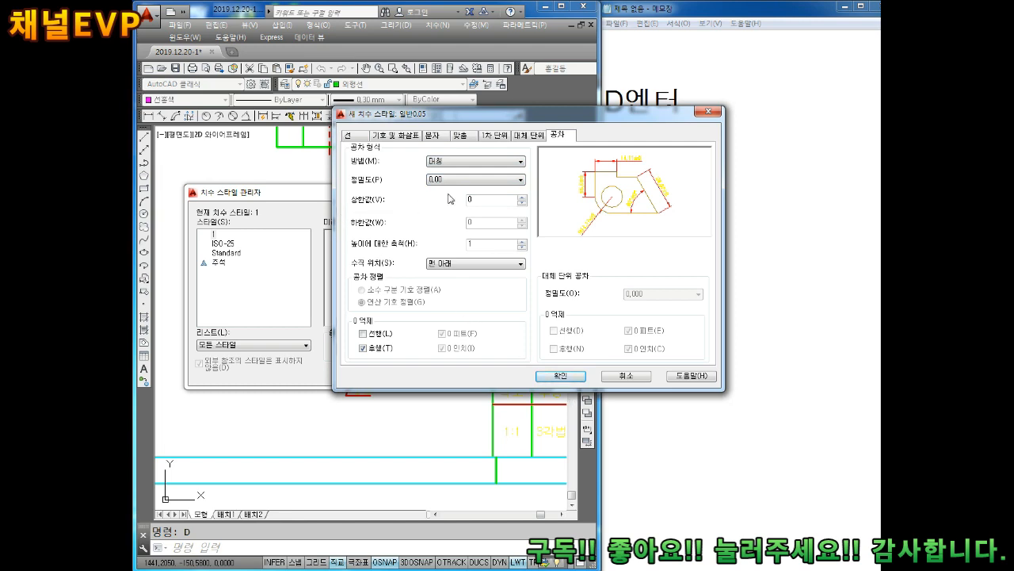
pyautogui.doubleClick(466, 202)
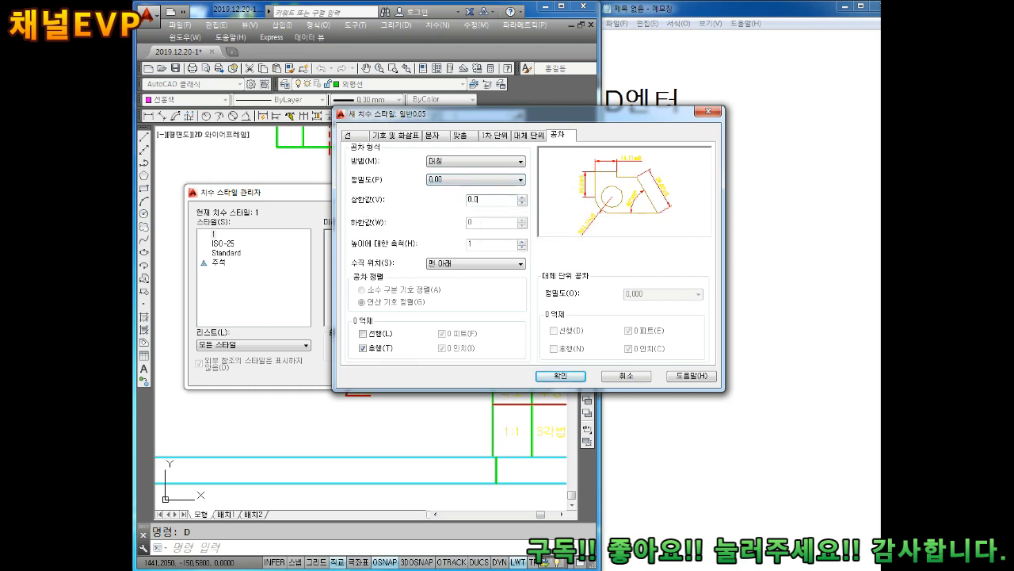